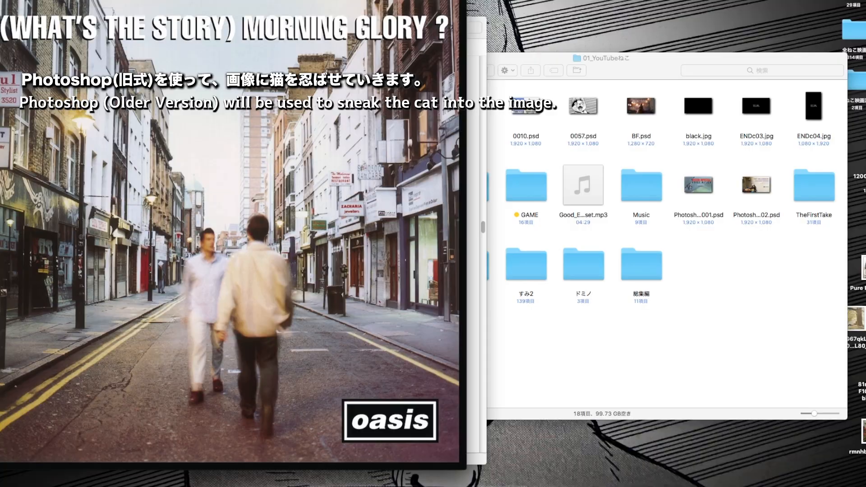
Step: Explore Berwick Street in Google Street View for a street background that matches the album cover's perspective
{"action": "mouse_move", "coordinate": [587, 484]}
{"action": "left_click", "coordinate": [669, 463]}
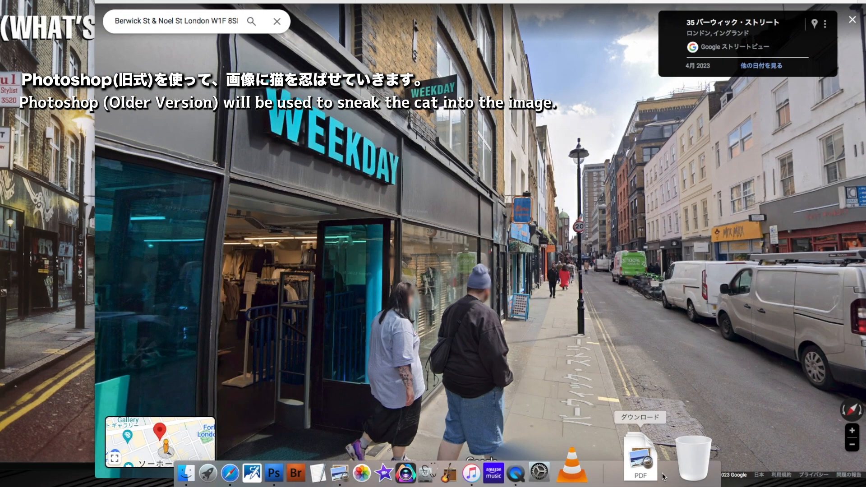
{"action": "left_click", "coordinate": [654, 322]}
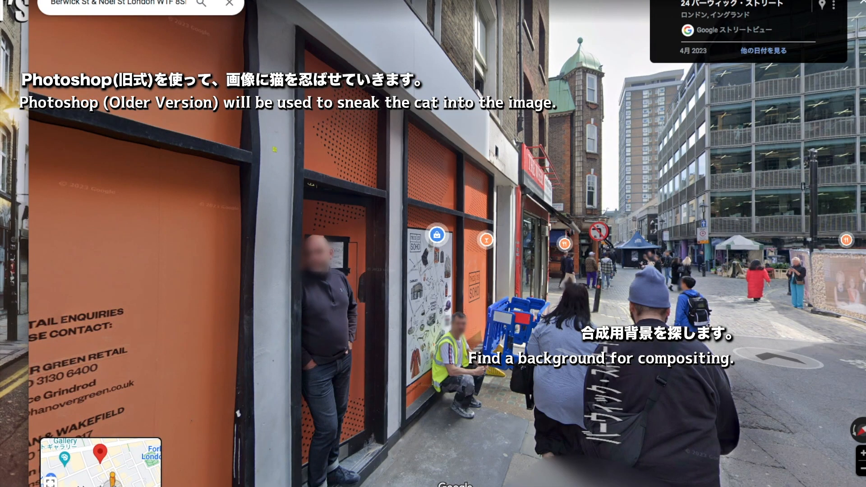
{"action": "left_click_drag", "start_coordinate": [491, 337], "coordinate": [393, 339]}
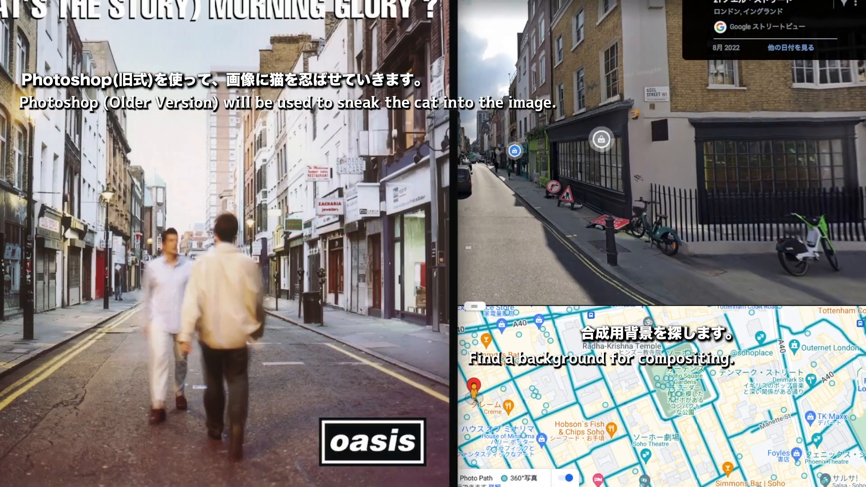
{"action": "left_click", "coordinate": [433, 224]}
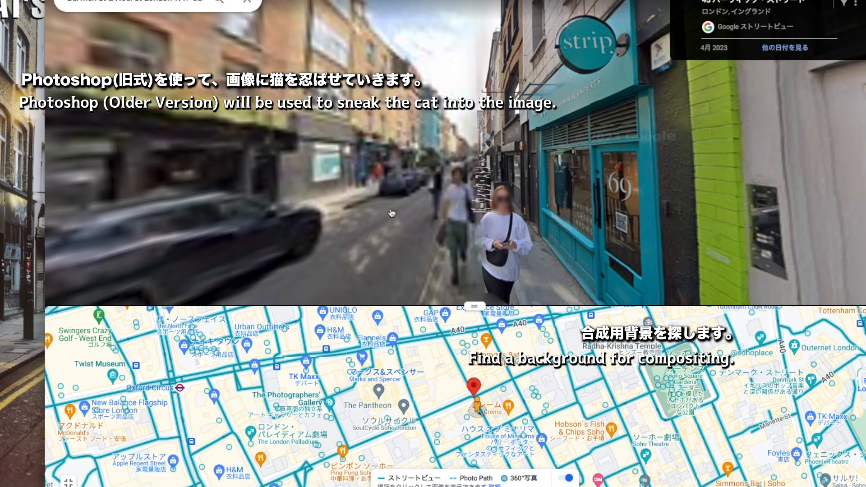
{"action": "left_click", "coordinate": [391, 208]}
{"action": "left_click", "coordinate": [389, 208]}
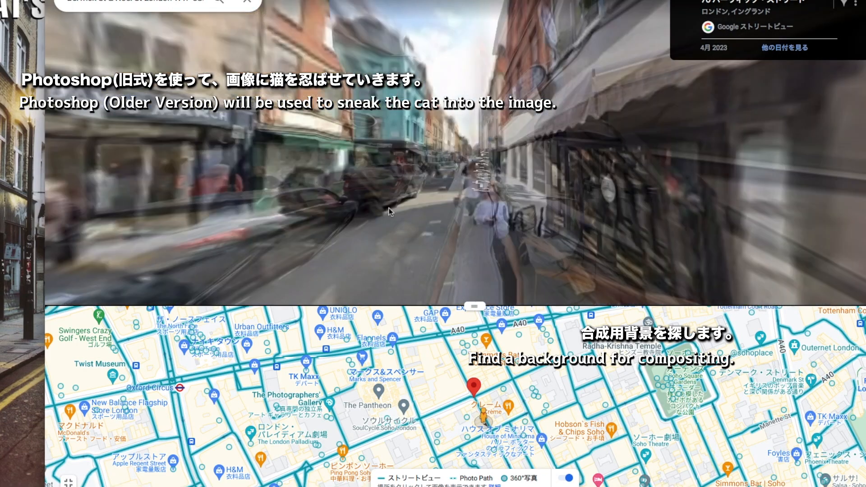
{"action": "left_click", "coordinate": [399, 208]}
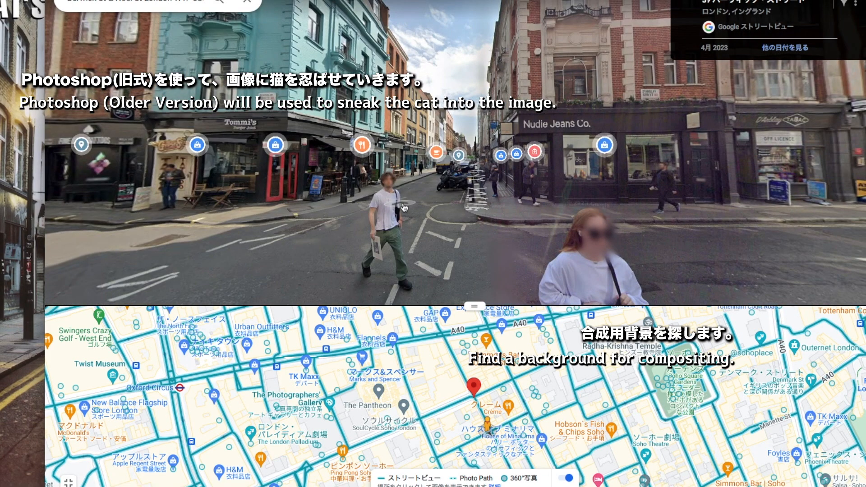
{"action": "left_click", "coordinate": [403, 208]}
{"action": "left_click", "coordinate": [505, 210]}
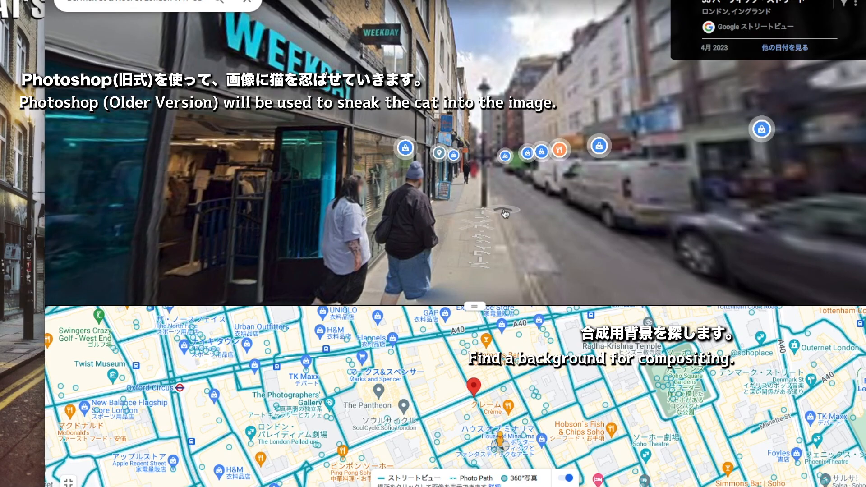
{"action": "left_click", "coordinate": [505, 210]}
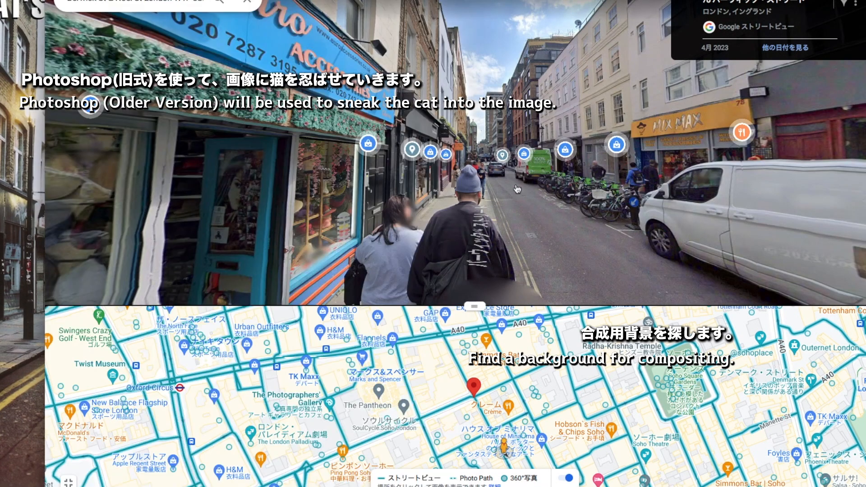
{"action": "left_click", "coordinate": [512, 187]}
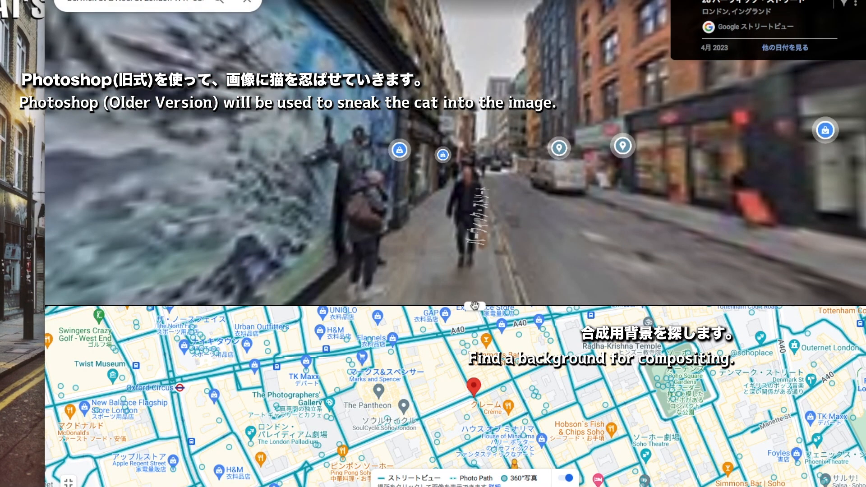
Step: Enlarge the Street View pane over the map, turn the view along the street, and return to the album cover
{"action": "left_click_drag", "start_coordinate": [474, 306], "coordinate": [475, 417]}
{"action": "left_click_drag", "start_coordinate": [584, 294], "coordinate": [688, 301]}
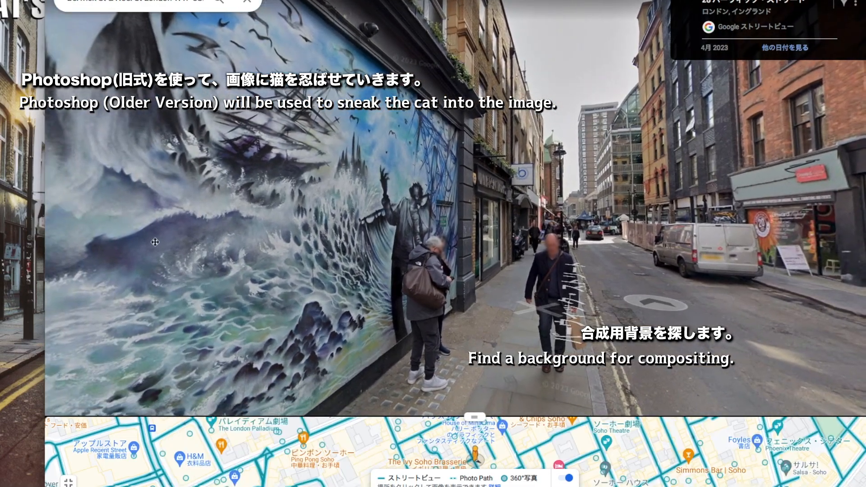
{"action": "left_click", "coordinate": [6, 216]}
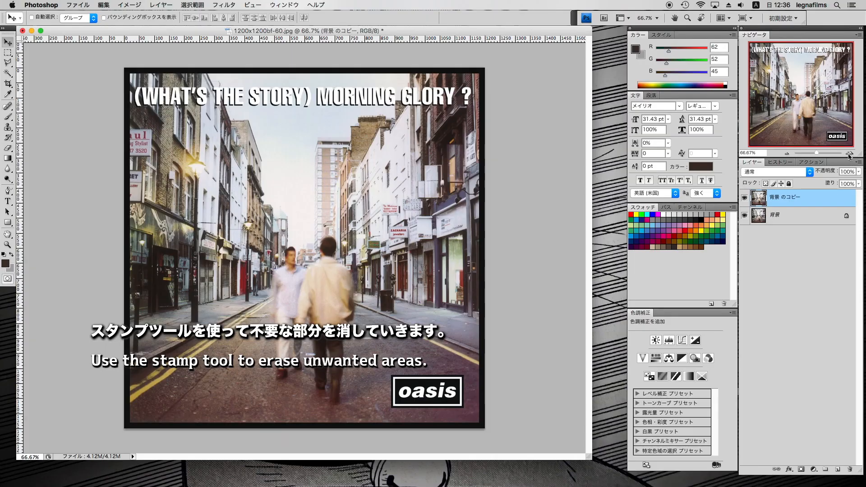
Step: In Photoshop, cover one leg of the man in the beige jacket with road texture using the Clone Stamp
{"action": "key", "text": "super+plus"}
{"action": "key", "text": "super+plus"}
{"action": "key", "text": "super+plus"}
{"action": "left_click", "coordinate": [7, 128]}
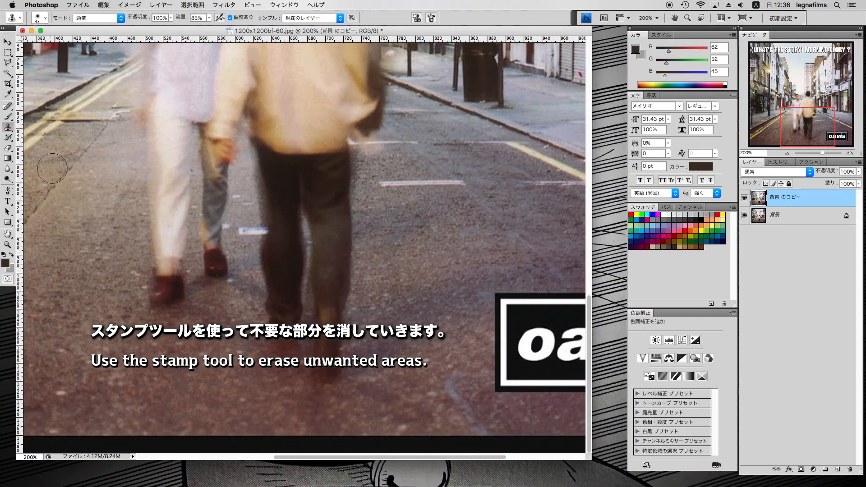
{"action": "left_click", "coordinate": [416, 359]}
{"action": "left_click_drag", "start_coordinate": [341, 329], "coordinate": [358, 264]}
{"action": "left_click", "coordinate": [407, 226], "text": "alt"}
{"action": "left_click_drag", "start_coordinate": [341, 221], "coordinate": [315, 390]}
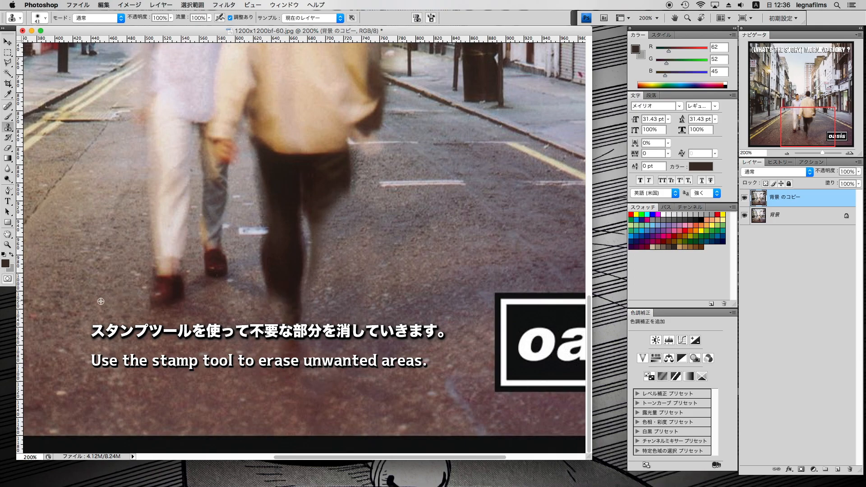
Step: Clone road texture over the front leg of the man in white and the beige-jacketed man's remaining leg
{"action": "left_click", "coordinate": [127, 305], "text": "alt"}
{"action": "left_click_drag", "start_coordinate": [148, 287], "coordinate": [164, 281]}
{"action": "mouse_move", "coordinate": [127, 257]}
{"action": "left_mouse_down"}
{"action": "mouse_move", "coordinate": [160, 205]}
{"action": "mouse_move", "coordinate": [166, 262]}
{"action": "mouse_move", "coordinate": [200, 275]}
{"action": "mouse_move", "coordinate": [165, 190]}
{"action": "mouse_move", "coordinate": [159, 131]}
{"action": "mouse_move", "coordinate": [176, 179]}
{"action": "left_mouse_up"}
{"action": "left_click", "coordinate": [113, 305], "text": "alt"}
{"action": "left_click", "coordinate": [404, 225], "text": "alt"}
{"action": "left_click_drag", "start_coordinate": [340, 221], "coordinate": [295, 322]}
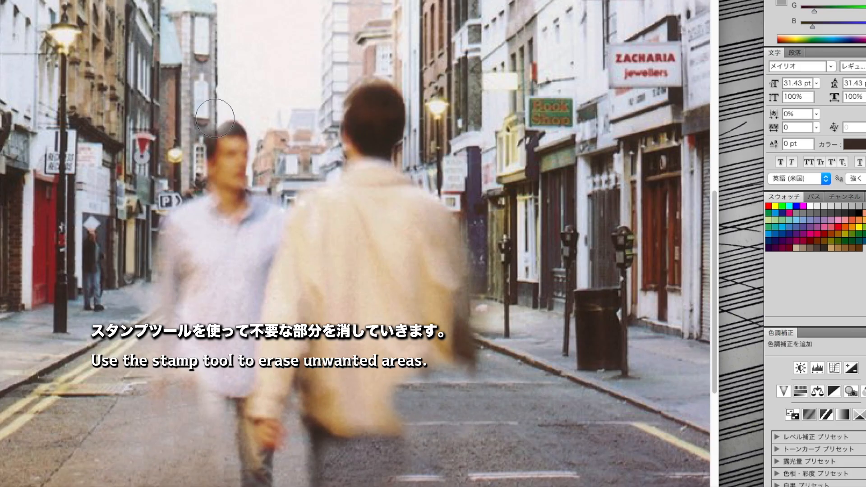
Step: Clone sky and buildings over the head of the man in white and the top of the other man's head
{"action": "mouse_move", "coordinate": [215, 118]}
{"action": "left_mouse_down"}
{"action": "mouse_move", "coordinate": [214, 190]}
{"action": "mouse_move", "coordinate": [225, 183]}
{"action": "mouse_move", "coordinate": [238, 126]}
{"action": "left_mouse_up"}
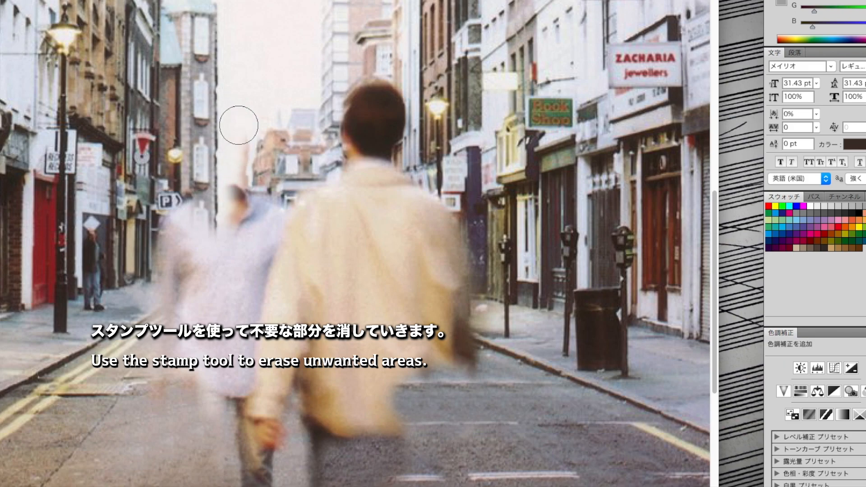
{"action": "left_click", "coordinate": [394, 64], "text": "alt"}
{"action": "left_click", "coordinate": [394, 86]}
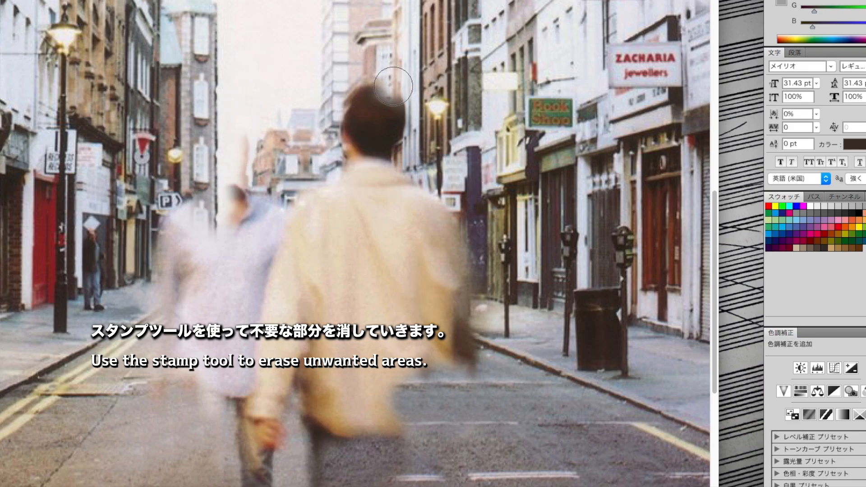
{"action": "left_click_drag", "start_coordinate": [390, 93], "coordinate": [359, 93]}
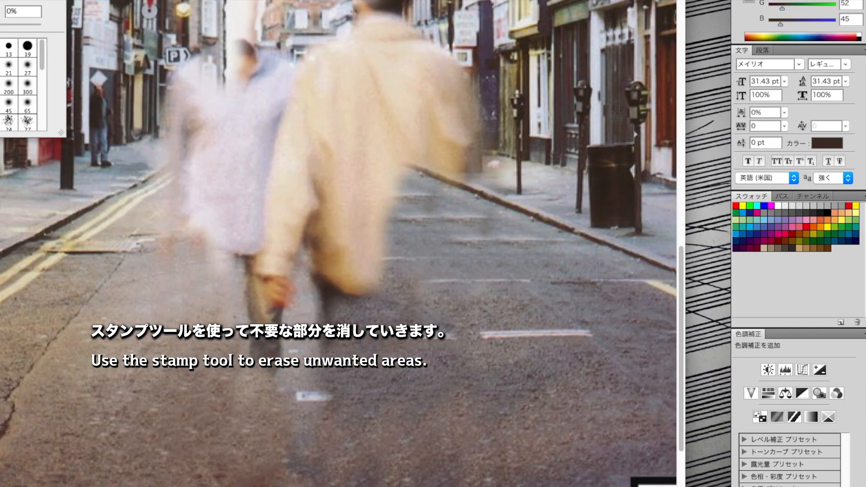
Step: Clone road texture over the remaining leg of the man in white and the short white road mark below it
{"action": "key", "text": "Return"}
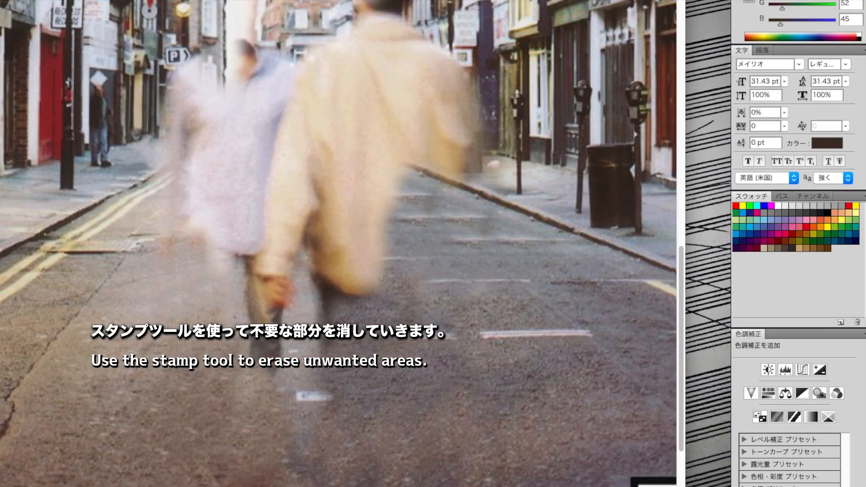
{"action": "left_click", "coordinate": [162, 344], "text": "alt"}
{"action": "mouse_move", "coordinate": [266, 356]}
{"action": "left_mouse_down"}
{"action": "mouse_move", "coordinate": [260, 292]}
{"action": "mouse_move", "coordinate": [308, 462]}
{"action": "left_mouse_up"}
{"action": "left_click", "coordinate": [373, 451], "text": "alt"}
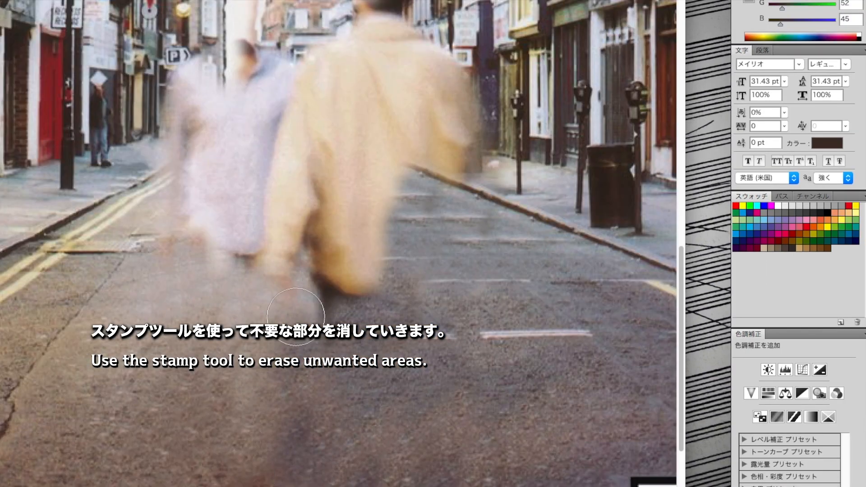
{"action": "left_click_drag", "start_coordinate": [295, 360], "coordinate": [298, 309]}
{"action": "left_click_drag", "start_coordinate": [293, 388], "coordinate": [300, 293]}
Step: Clone road texture over the hands and lower clothing of both men
{"action": "left_click", "coordinate": [160, 321], "text": "alt"}
{"action": "mouse_move", "coordinate": [225, 273]}
{"action": "left_mouse_down"}
{"action": "mouse_move", "coordinate": [227, 248]}
{"action": "mouse_move", "coordinate": [192, 207]}
{"action": "left_mouse_up"}
{"action": "left_click_drag", "start_coordinate": [264, 256], "coordinate": [332, 271]}
{"action": "mouse_move", "coordinate": [296, 223]}
{"action": "left_mouse_down"}
{"action": "mouse_move", "coordinate": [280, 207]}
{"action": "mouse_move", "coordinate": [286, 268]}
{"action": "left_mouse_up"}
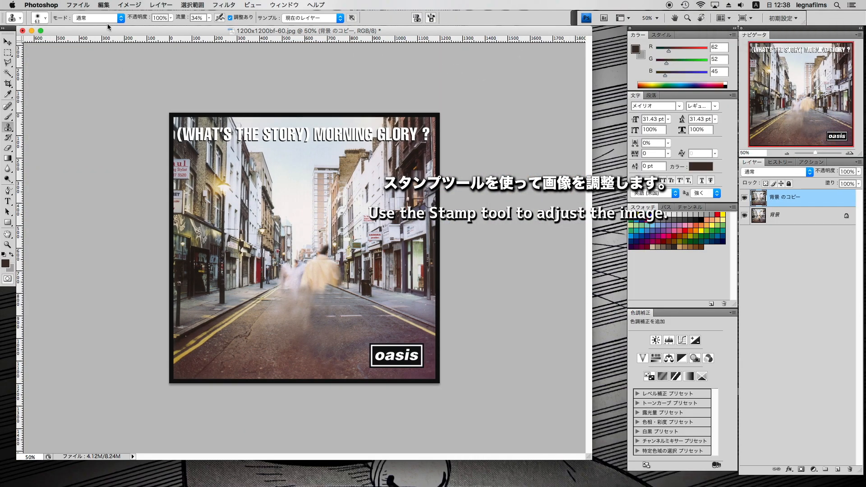
{"action": "left_click", "coordinate": [42, 19]}
{"action": "left_click", "coordinate": [343, 336], "text": "alt"}
Step: Duplicate the retouched layer and apply Gaussian grayscale noise to the copy, entering an amount of 0.03%
{"action": "key", "text": "super+j"}
{"action": "key", "text": "super+plus"}
{"action": "key", "text": "super+plus"}
{"action": "key", "text": "super+plus"}
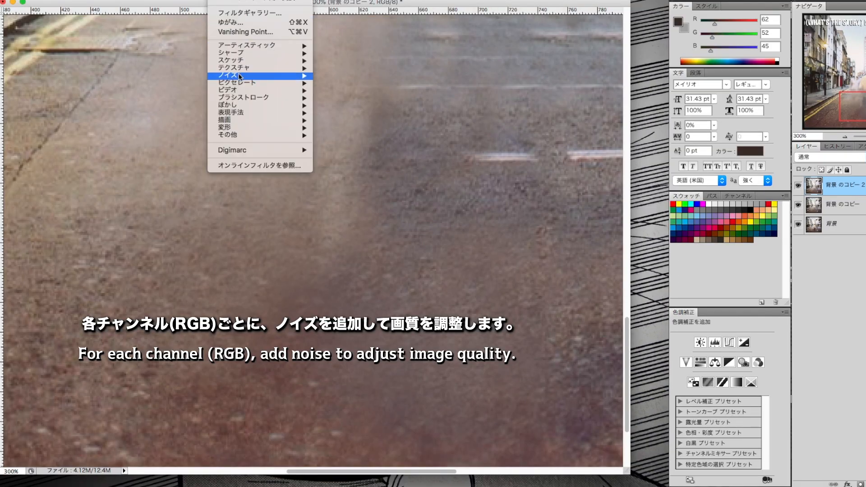
{"action": "left_click", "coordinate": [338, 84]}
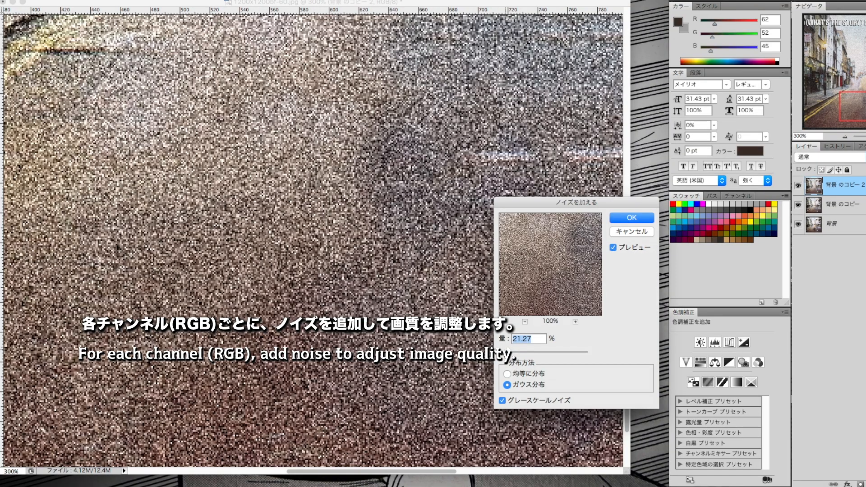
{"action": "type", "text": "0.03"}
{"action": "key", "text": "Return"}
{"action": "key", "text": "Return"}
{"action": "key", "text": "Return"}
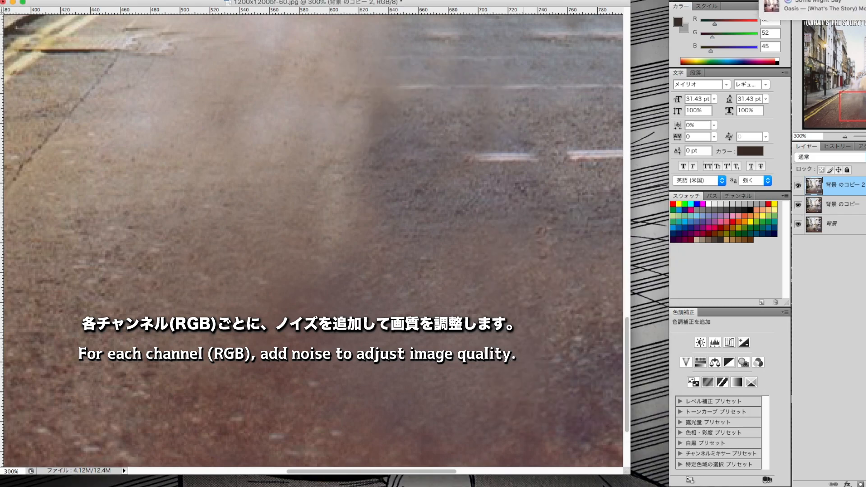
Step: View the red, green and blue channels in turn, ending on the RGB composite
{"action": "left_click", "coordinate": [738, 196]}
{"action": "left_click", "coordinate": [717, 229]}
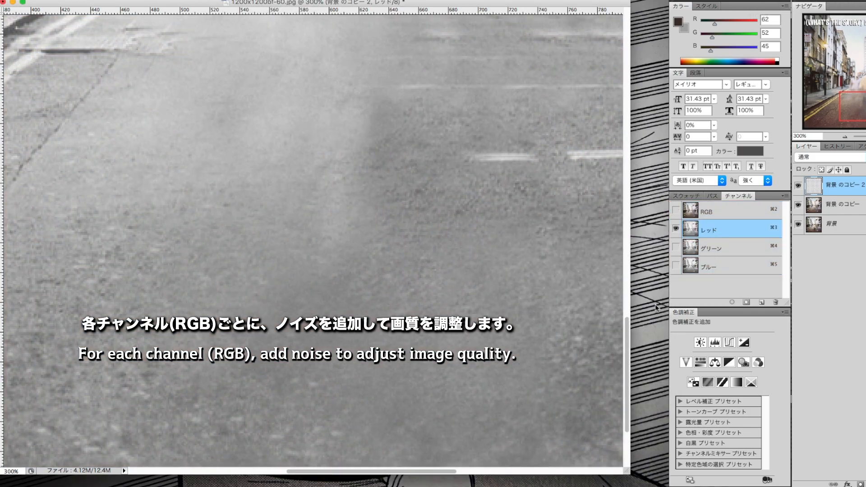
{"action": "left_click", "coordinate": [717, 248]}
{"action": "left_click", "coordinate": [731, 273]}
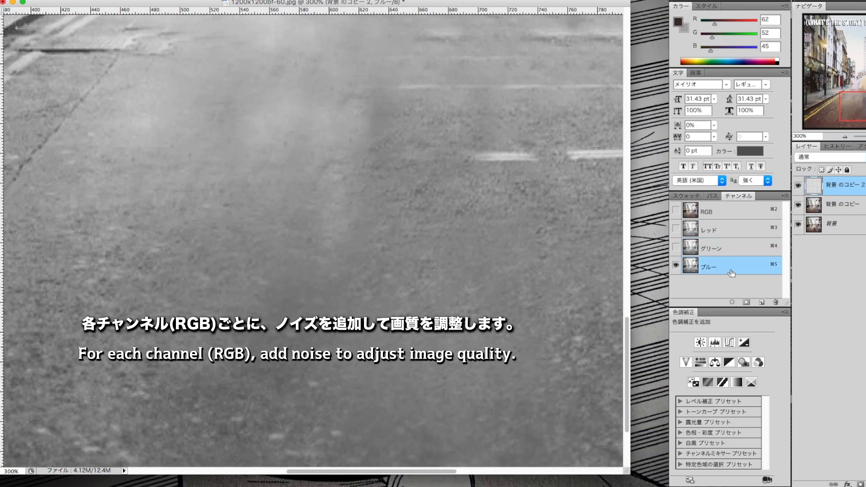
{"action": "left_click", "coordinate": [751, 209]}
Step: Add a layer mask to the duplicated layer and make it entirely black
{"action": "left_click", "coordinate": [861, 484]}
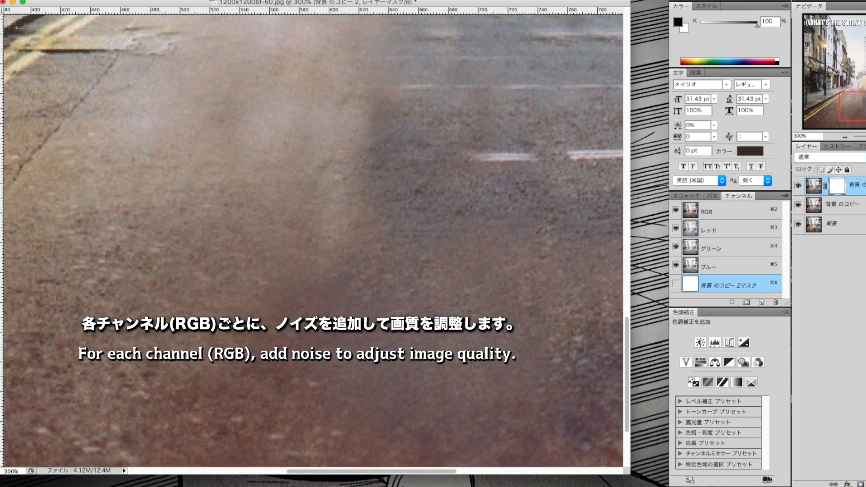
{"action": "left_click", "coordinate": [115, 0]}
{"action": "mouse_move", "coordinate": [93, 0]}
{"action": "left_click", "coordinate": [138, 114]}
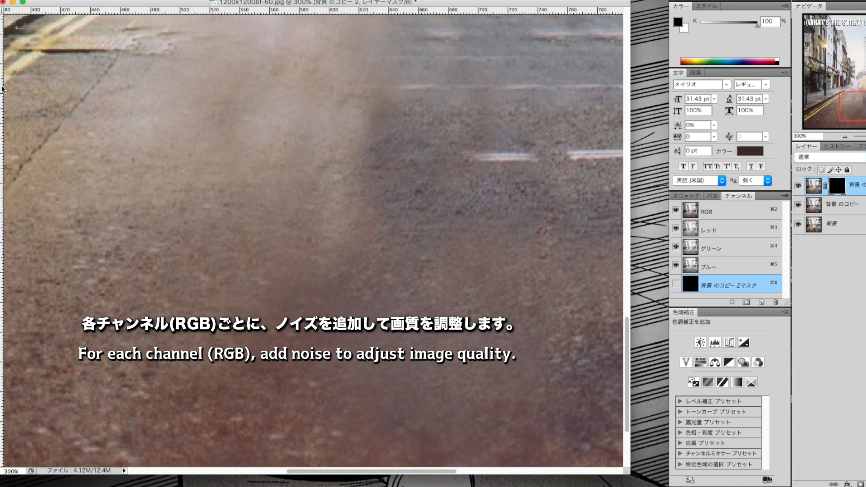
Step: Paint white on the black layer mask over the smeared road area with the Brush
{"action": "left_click", "coordinate": [58, 0]}
{"action": "left_click", "coordinate": [60, 109]}
{"action": "left_click", "coordinate": [213, 1]}
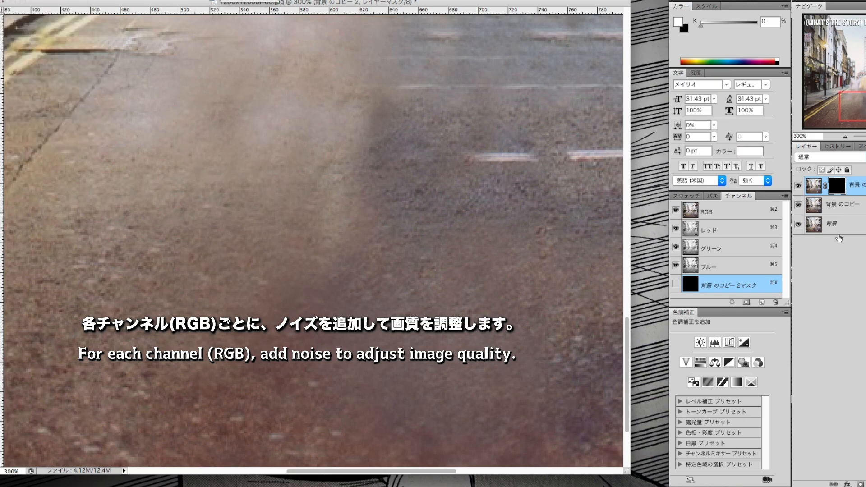
{"action": "left_click_drag", "start_coordinate": [177, 161], "coordinate": [192, 182]}
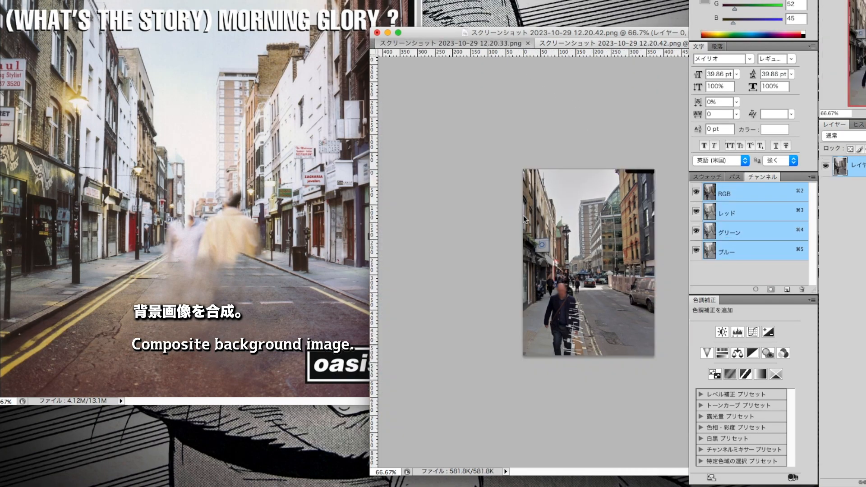
Step: Close the 12.20.42 screenshot and crop the 12.20.33 screenshot to its street scene
{"action": "key", "text": "super+w"}
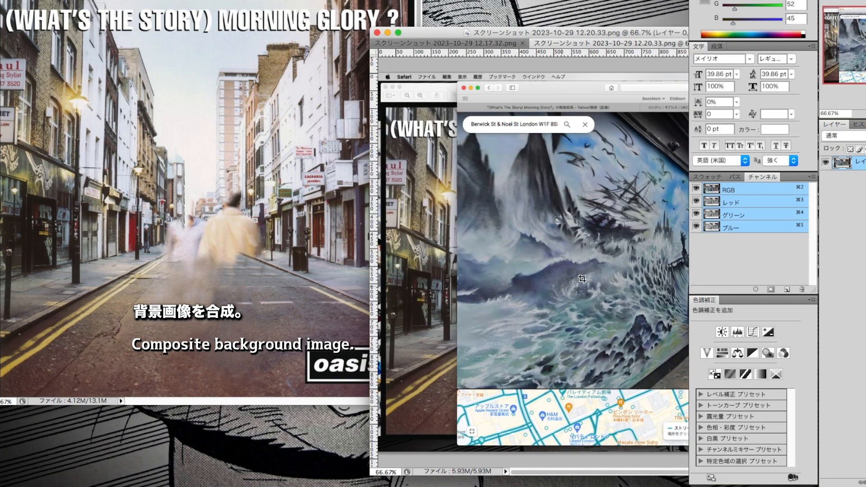
{"action": "scroll", "coordinate": [561, 287], "scroll_direction": "right", "scroll_amount": 10}
{"action": "left_click_drag", "start_coordinate": [495, 164], "coordinate": [636, 325]}
{"action": "key", "text": "Return"}
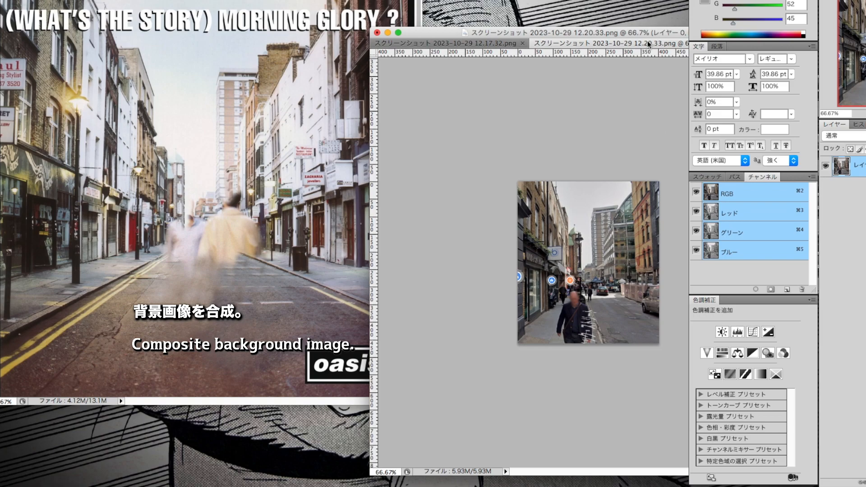
Step: Crop the 12.17.32 screenshot to the Street View scene looking down the street
{"action": "left_click", "coordinate": [488, 44]}
{"action": "left_click_drag", "start_coordinate": [613, 32], "coordinate": [461, 31]}
{"action": "scroll", "coordinate": [496, 225], "scroll_direction": "right", "scroll_amount": 10}
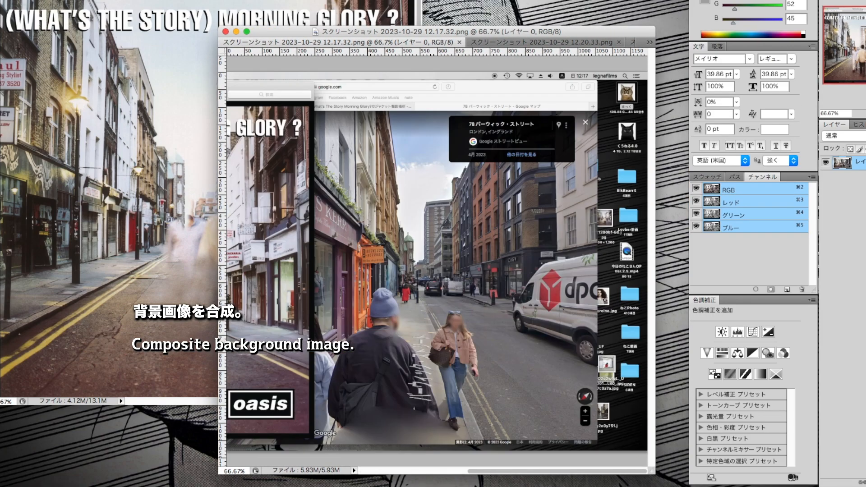
{"action": "left_click_drag", "start_coordinate": [526, 363], "coordinate": [529, 367]}
{"action": "key", "text": "Return"}
Step: Copy the cropped 12.17.32 street image into the album cover document, placing it over the far end of the street
{"action": "left_click", "coordinate": [650, 43]}
{"action": "left_click", "coordinate": [659, 74]}
{"action": "left_click_drag", "start_coordinate": [507, 273], "coordinate": [231, 227]}
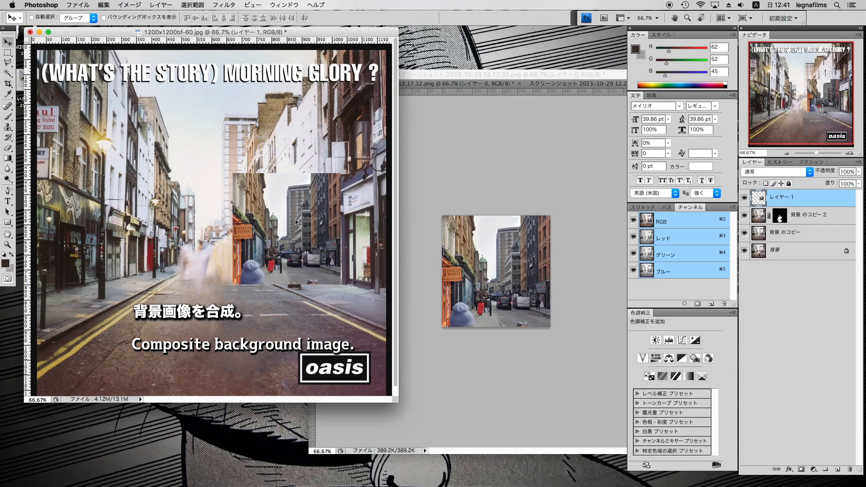
{"action": "left_click_drag", "start_coordinate": [399, 406], "coordinate": [577, 476]}
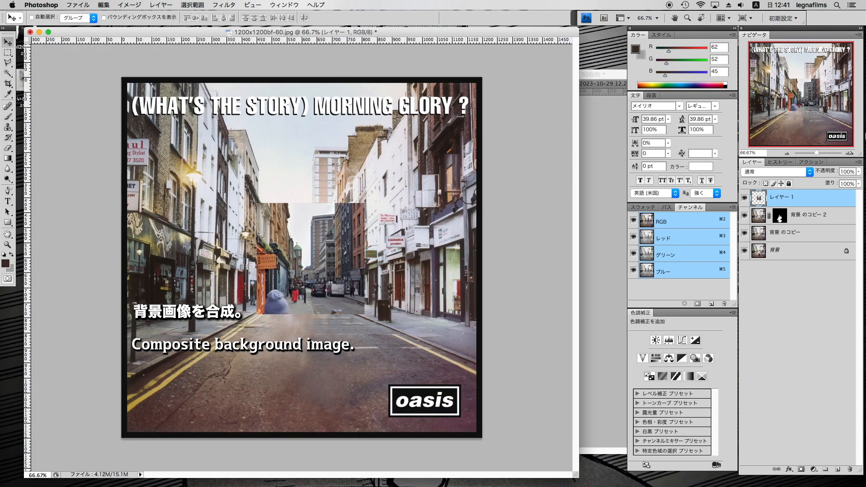
{"action": "left_click", "coordinate": [849, 153]}
{"action": "left_click", "coordinate": [850, 153]}
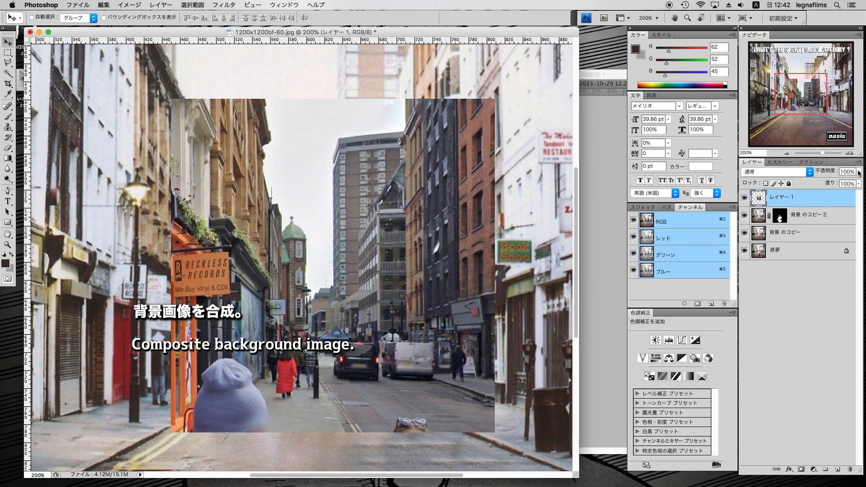
Step: Lower the pasted street layer's opacity to 61% and move it over the matching part of the cover's street
{"action": "left_click", "coordinate": [859, 172]}
{"action": "left_click_drag", "start_coordinate": [859, 183], "coordinate": [840, 184]}
{"action": "left_click_drag", "start_coordinate": [432, 254], "coordinate": [378, 244]}
Step: Warp the pasted street layer so its buildings and kerbs line up with the street on the album cover
{"action": "key", "text": "super+t"}
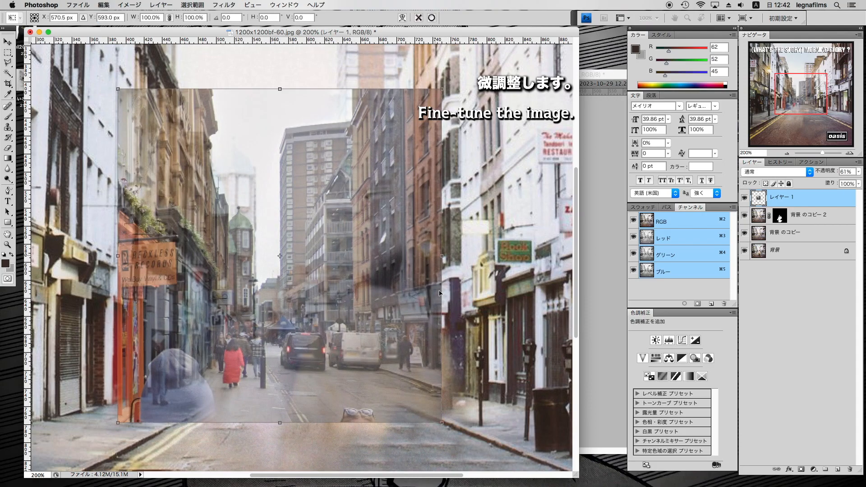
{"action": "left_click", "coordinate": [418, 17]}
{"action": "left_click", "coordinate": [8, 52]}
{"action": "mouse_move", "coordinate": [100, 81]}
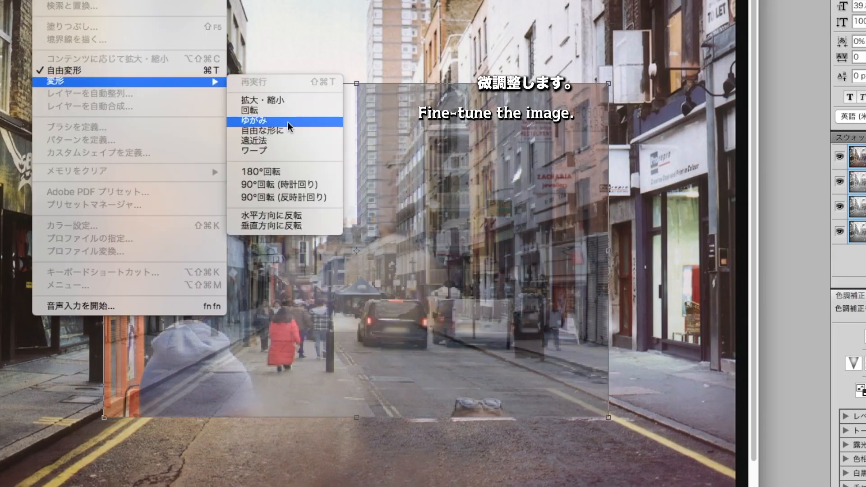
{"action": "left_click", "coordinate": [280, 150]}
{"action": "left_click_drag", "start_coordinate": [441, 83], "coordinate": [475, 58]}
{"action": "left_click_drag", "start_coordinate": [458, 201], "coordinate": [441, 199]}
{"action": "left_click_drag", "start_coordinate": [273, 83], "coordinate": [250, 68]}
{"action": "mouse_move", "coordinate": [104, 84]}
{"action": "left_mouse_down"}
{"action": "mouse_move", "coordinate": [96, 27]}
{"action": "mouse_move", "coordinate": [111, 73]}
{"action": "mouse_move", "coordinate": [116, 68]}
{"action": "mouse_move", "coordinate": [105, 67]}
{"action": "left_mouse_up"}
{"action": "mouse_move", "coordinate": [104, 417]}
{"action": "left_mouse_down"}
{"action": "mouse_move", "coordinate": [111, 478]}
{"action": "mouse_move", "coordinate": [104, 401]}
{"action": "left_mouse_up"}
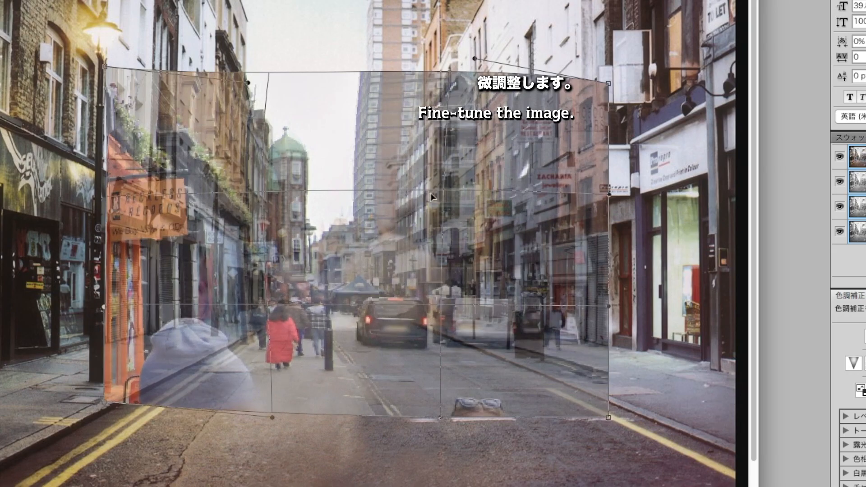
{"action": "key", "text": "Return"}
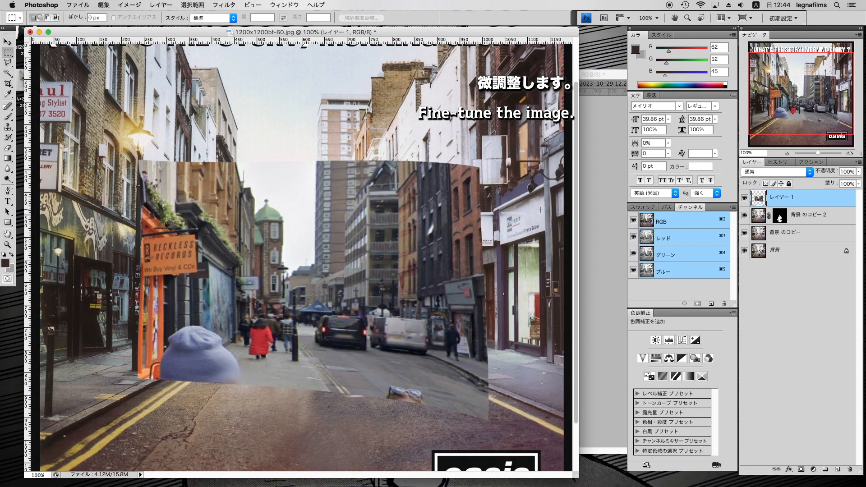
Step: Add a layer mask to the street layer and paint out its edges and overlapping parts in black with the Brush
{"action": "left_click", "coordinate": [801, 469]}
{"action": "key", "text": "d"}
{"action": "key", "text": "b"}
{"action": "left_click", "coordinate": [45, 18]}
{"action": "left_click_drag", "start_coordinate": [61, 49], "coordinate": [67, 48]}
{"action": "left_click", "coordinate": [229, 18]}
{"action": "left_click_drag", "start_coordinate": [232, 29], "coordinate": [244, 29]}
{"action": "mouse_move", "coordinate": [258, 153]}
{"action": "left_mouse_down"}
{"action": "mouse_move", "coordinate": [165, 159]}
{"action": "mouse_move", "coordinate": [167, 281]}
{"action": "mouse_move", "coordinate": [225, 397]}
{"action": "mouse_move", "coordinate": [467, 399]}
{"action": "mouse_move", "coordinate": [474, 189]}
{"action": "mouse_move", "coordinate": [321, 152]}
{"action": "mouse_move", "coordinate": [455, 194]}
{"action": "mouse_move", "coordinate": [387, 274]}
{"action": "mouse_move", "coordinate": [489, 334]}
{"action": "left_mouse_up"}
{"action": "left_click", "coordinate": [744, 198]}
{"action": "left_click", "coordinate": [744, 198]}
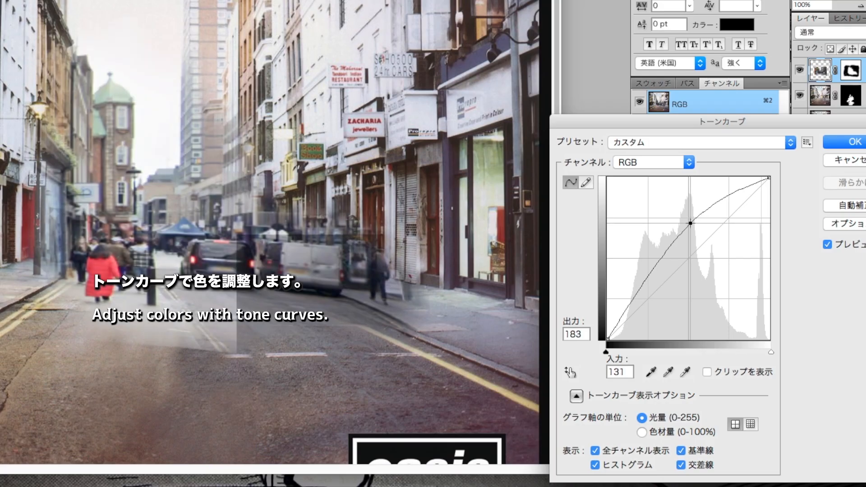
Step: Brighten the street layer with Curves, raising the RGB midtones and adding a second point in the shadows
{"action": "left_click_drag", "start_coordinate": [687, 222], "coordinate": [685, 220]}
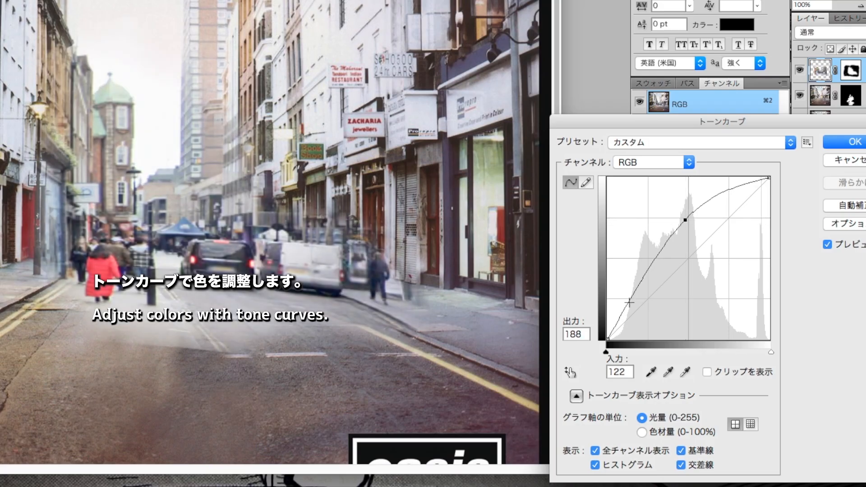
{"action": "left_click_drag", "start_coordinate": [629, 302], "coordinate": [627, 295]}
{"action": "left_click_drag", "start_coordinate": [685, 220], "coordinate": [686, 226]}
{"action": "left_click_drag", "start_coordinate": [626, 295], "coordinate": [646, 309]}
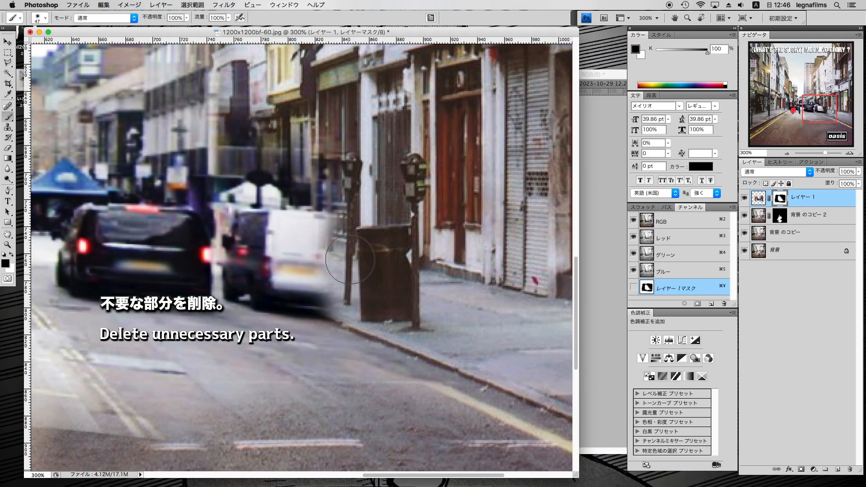
Step: Paint black on the street layer's mask to hide the white van and the pasted buildings behind it
{"action": "mouse_move", "coordinate": [350, 260]}
{"action": "left_mouse_down"}
{"action": "mouse_move", "coordinate": [281, 259]}
{"action": "mouse_move", "coordinate": [247, 242]}
{"action": "mouse_move", "coordinate": [287, 290]}
{"action": "mouse_move", "coordinate": [272, 272]}
{"action": "mouse_move", "coordinate": [246, 141]}
{"action": "mouse_move", "coordinate": [242, 165]}
{"action": "mouse_move", "coordinate": [261, 289]}
{"action": "left_mouse_up"}
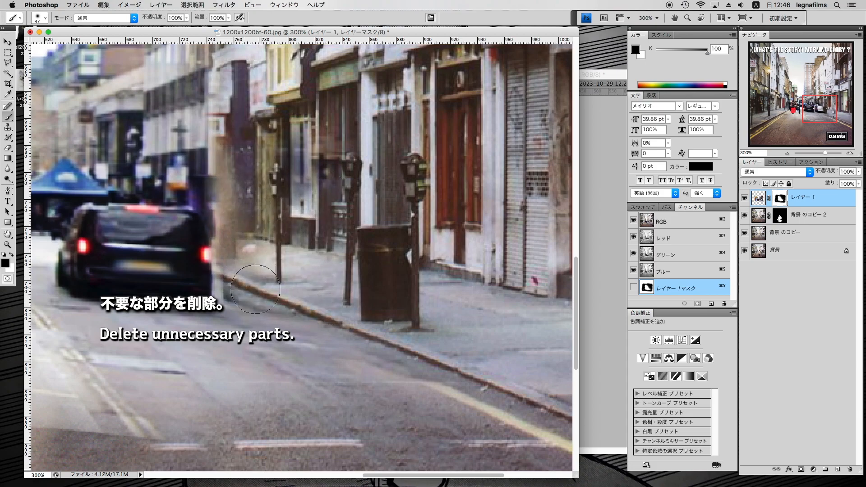
{"action": "left_click_drag", "start_coordinate": [242, 170], "coordinate": [220, 82]}
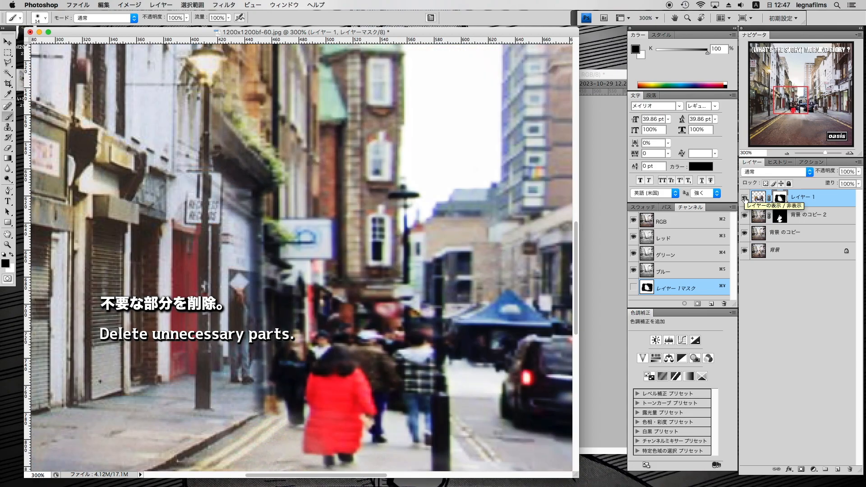
{"action": "left_click", "coordinate": [745, 198]}
{"action": "left_click", "coordinate": [745, 198]}
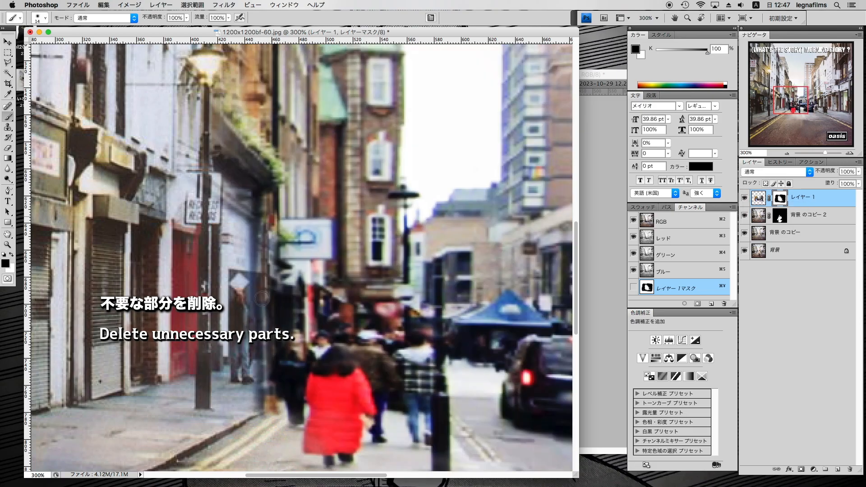
{"action": "left_click", "coordinate": [745, 198]}
{"action": "left_click", "coordinate": [745, 198]}
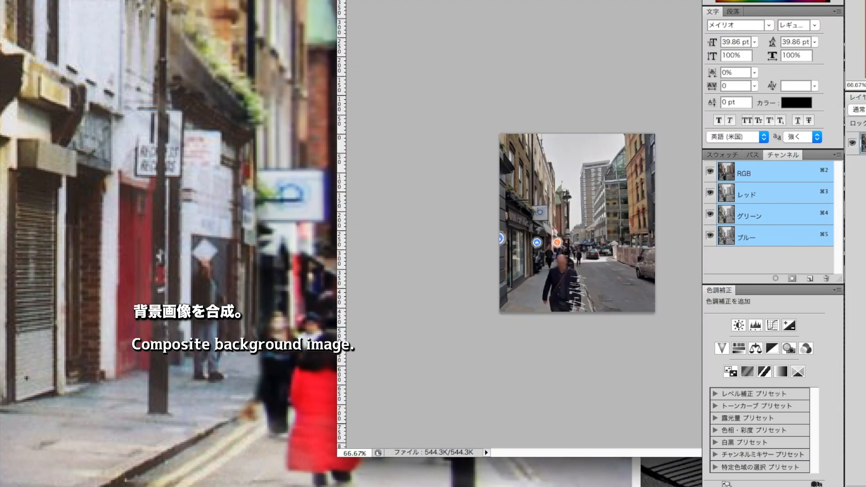
Step: Place the pasted fence-and-road fragment over the pedestrians, flipped horizontally and scaled to 187.5%
{"action": "key", "text": "Delete"}
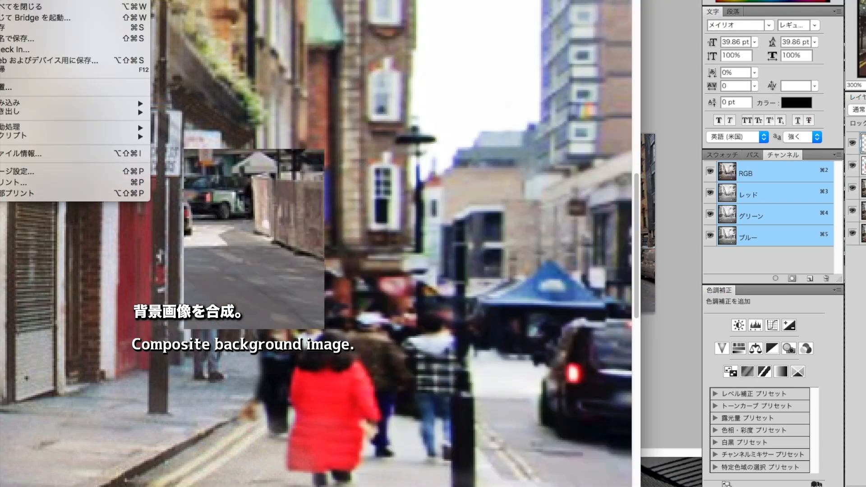
{"action": "left_click_drag", "start_coordinate": [293, 270], "coordinate": [370, 391]}
{"action": "key", "text": "super+t"}
{"action": "left_click_drag", "start_coordinate": [400, 283], "coordinate": [489, 167]}
{"action": "left_click_drag", "start_coordinate": [388, 236], "coordinate": [364, 300]}
{"action": "left_click_drag", "start_coordinate": [465, 233], "coordinate": [498, 192]}
Step: Distort the fence-and-road fragment so its fence and road edge follow the perspective of the sidewalk kerb
{"action": "left_click", "coordinate": [33, 0]}
{"action": "mouse_move", "coordinate": [45, 107]}
{"action": "left_click", "coordinate": [225, 154]}
{"action": "scroll", "coordinate": [274, 346], "scroll_direction": "down", "scroll_amount": 5}
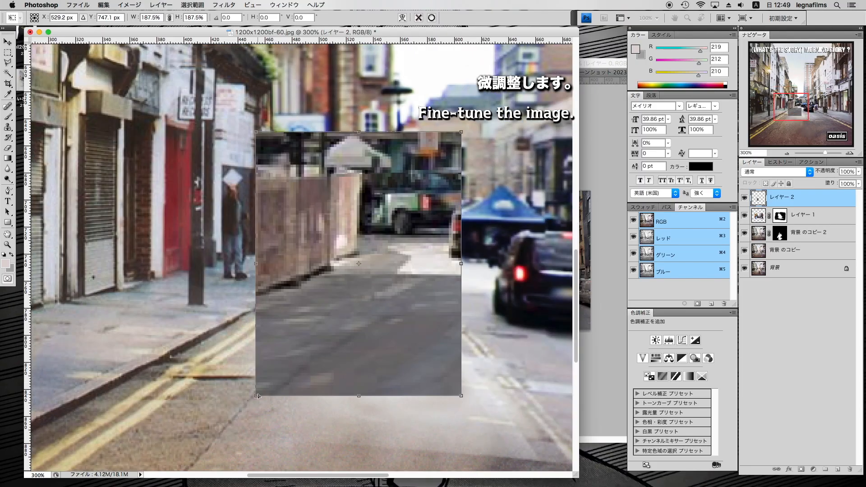
{"action": "left_click_drag", "start_coordinate": [258, 396], "coordinate": [254, 417]}
{"action": "left_click_drag", "start_coordinate": [342, 338], "coordinate": [341, 331]}
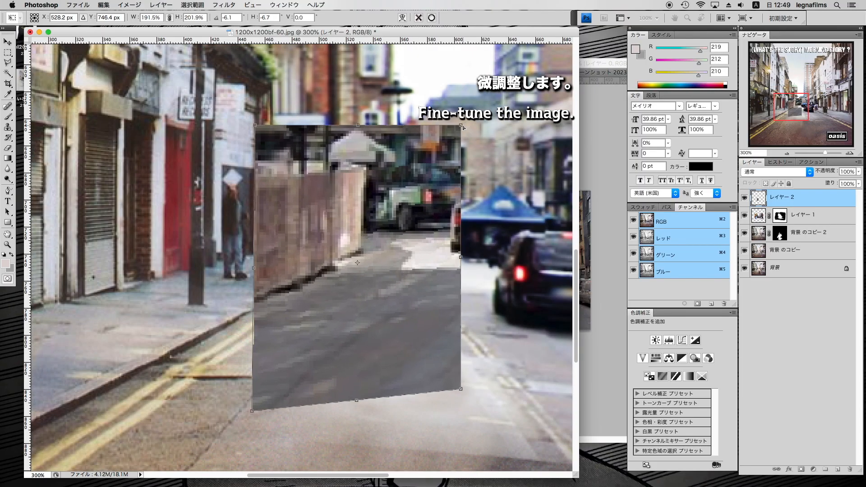
{"action": "left_click_drag", "start_coordinate": [461, 257], "coordinate": [430, 260]}
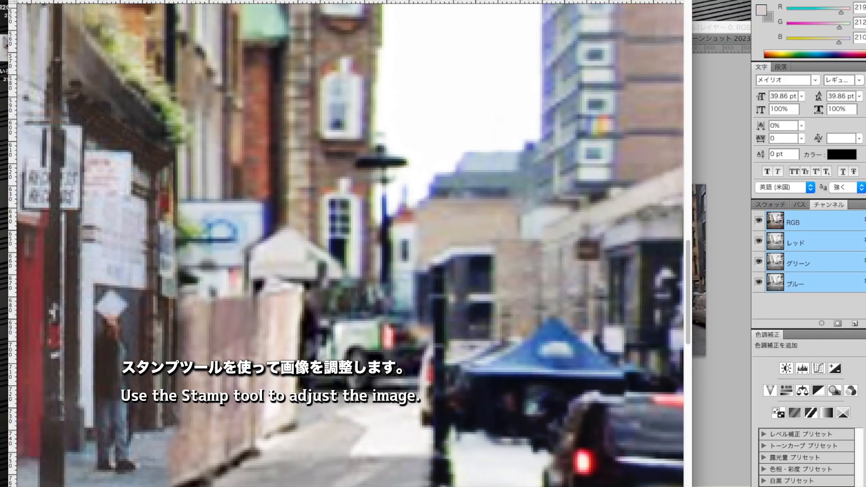
Step: Extend the kerb and the double yellow lines over the fragment's edge with the Clone Stamp
{"action": "scroll", "coordinate": [343, 243], "scroll_direction": "down", "scroll_amount": 3}
{"action": "left_click", "coordinate": [9, 0]}
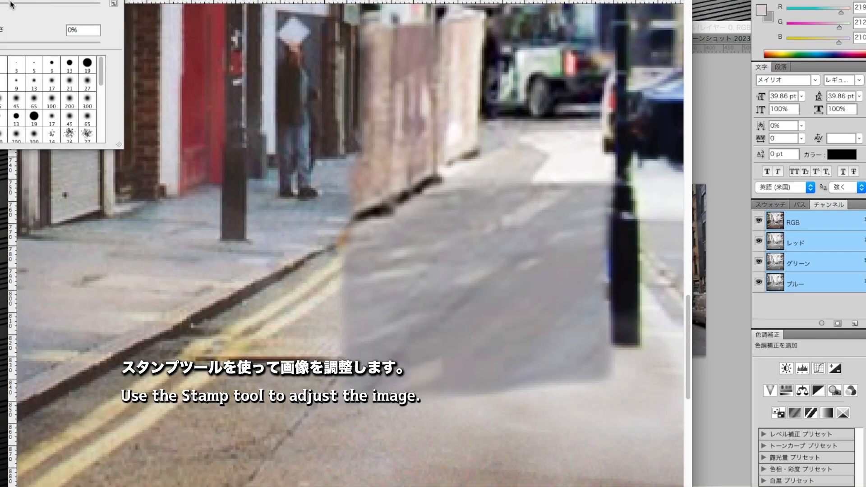
{"action": "left_click", "coordinate": [307, 1]}
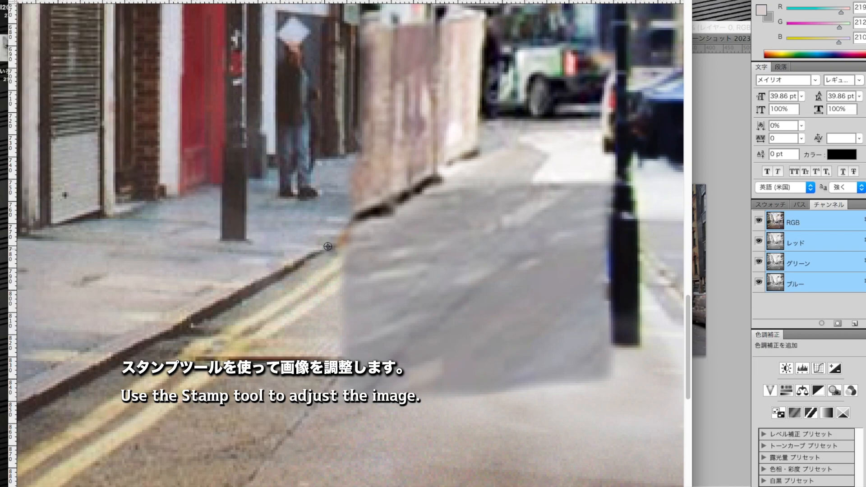
{"action": "left_click_drag", "start_coordinate": [348, 227], "coordinate": [364, 177]}
{"action": "left_click", "coordinate": [354, 267]}
{"action": "left_click", "coordinate": [317, 305], "text": "alt"}
{"action": "left_click_drag", "start_coordinate": [353, 280], "coordinate": [338, 331]}
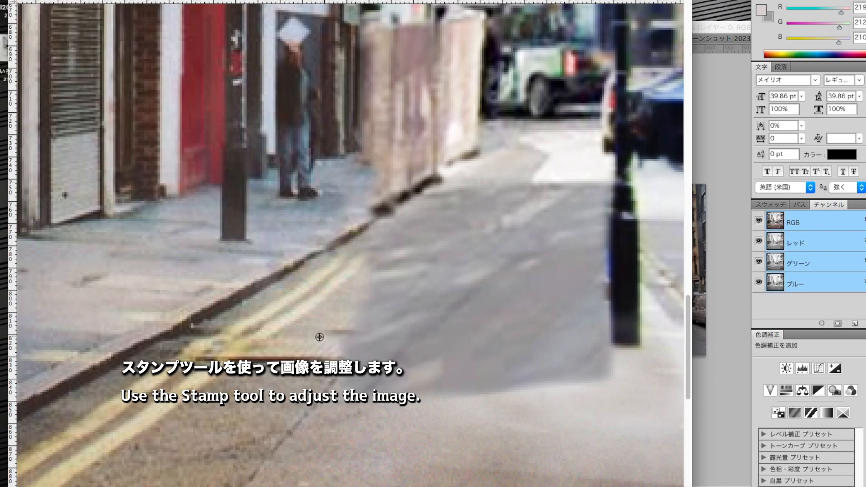
{"action": "left_click_drag", "start_coordinate": [344, 383], "coordinate": [372, 385]}
Step: Clone asphalt over the pale road patch on the merged group copy and retouch the street's far end
{"action": "left_click", "coordinate": [34, 0]}
{"action": "left_click_drag", "start_coordinate": [451, 252], "coordinate": [406, 203]}
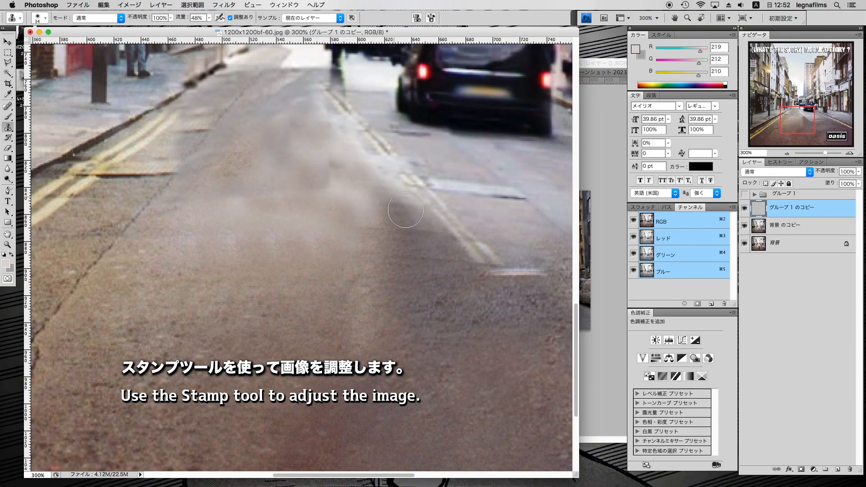
{"action": "scroll", "coordinate": [405, 194], "scroll_direction": "up", "scroll_amount": 10}
{"action": "left_click", "coordinate": [44, 18]}
{"action": "left_click", "coordinate": [363, 281]}
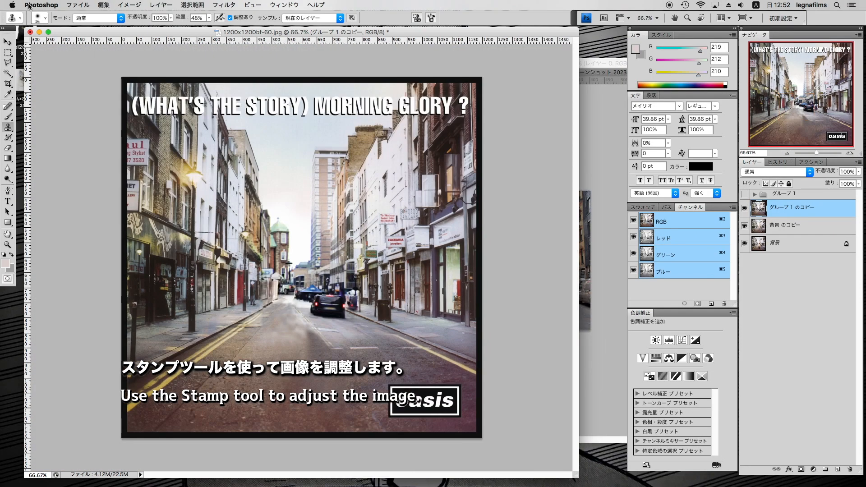
Step: Even out the discoloured asphalt in the middle of the road with the Clone Stamp, using brush sizes 133 and 40
{"action": "left_click", "coordinate": [45, 18]}
{"action": "type", "text": "133"}
{"action": "key", "text": "Return"}
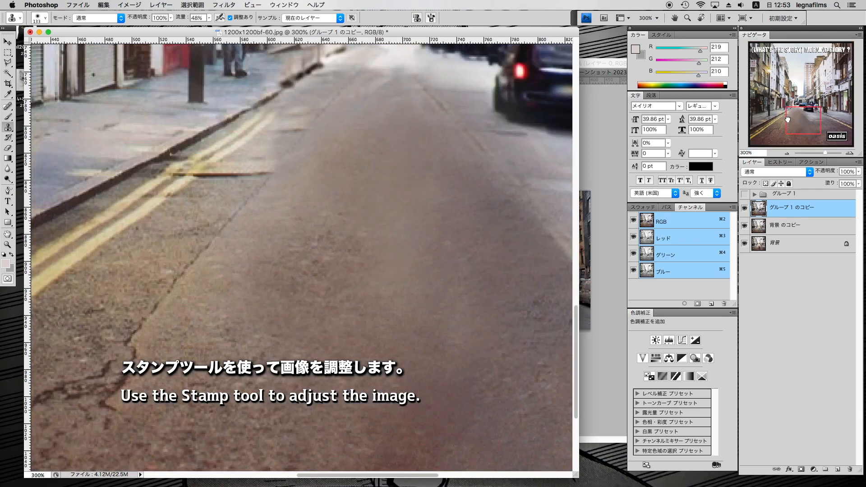
{"action": "left_click", "coordinate": [45, 18]}
{"action": "type", "text": "40"}
{"action": "key", "text": "Return"}
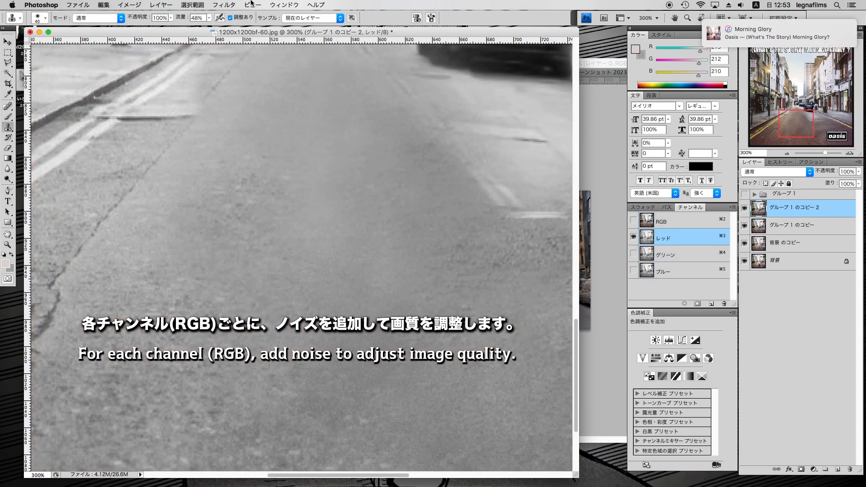
Step: Add noise separately to the red, green and blue channels of the duplicated merged layer, ending on the RGB composite
{"action": "left_click", "coordinate": [224, 4]}
{"action": "left_click", "coordinate": [229, 15]}
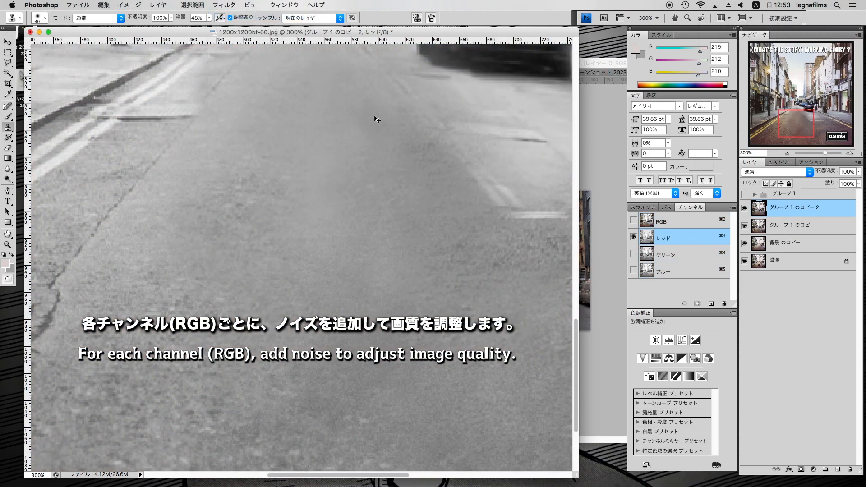
{"action": "left_click", "coordinate": [677, 254]}
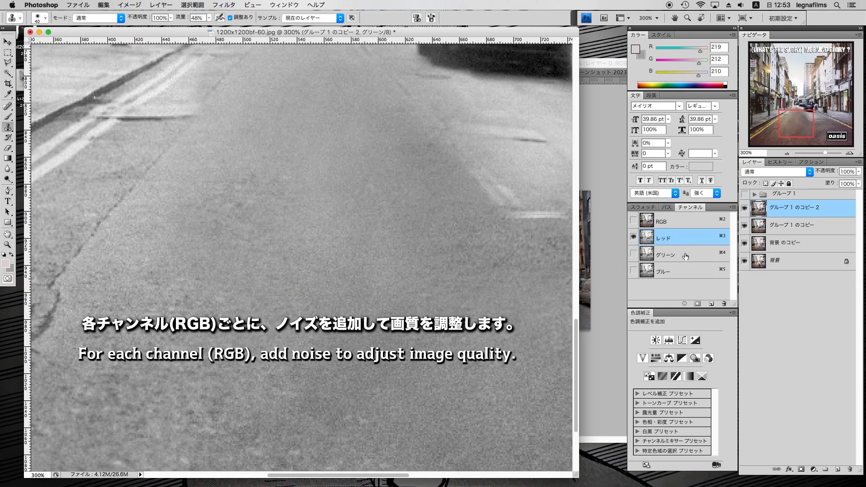
{"action": "left_click", "coordinate": [672, 273]}
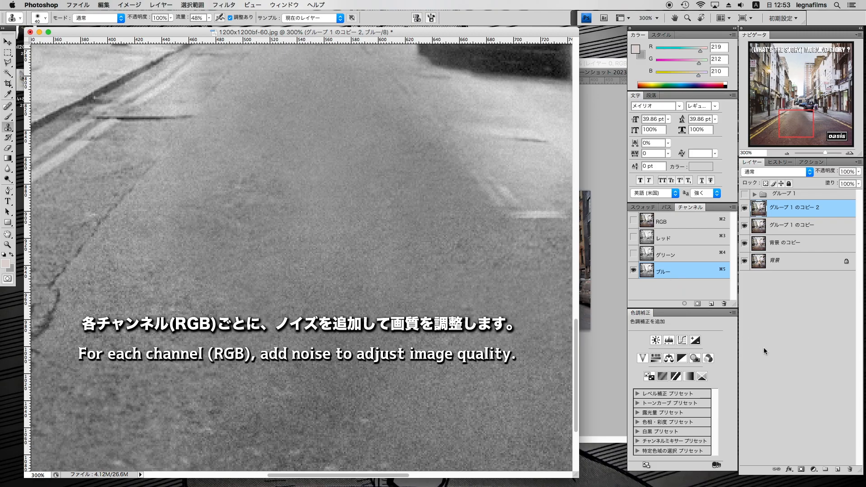
{"action": "left_click", "coordinate": [689, 222]}
{"action": "left_click", "coordinate": [780, 212]}
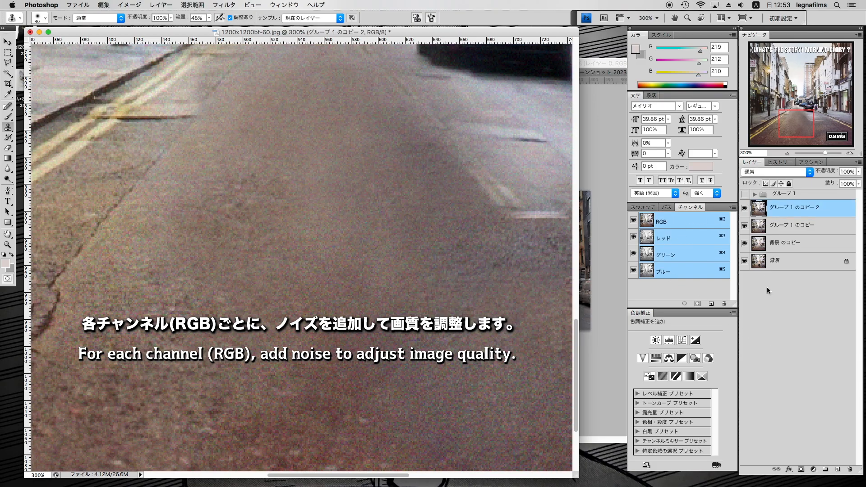
Step: Add a layer mask to the noise layer and turn the mask entirely black
{"action": "left_click", "coordinate": [802, 469]}
{"action": "left_click", "coordinate": [88, 5]}
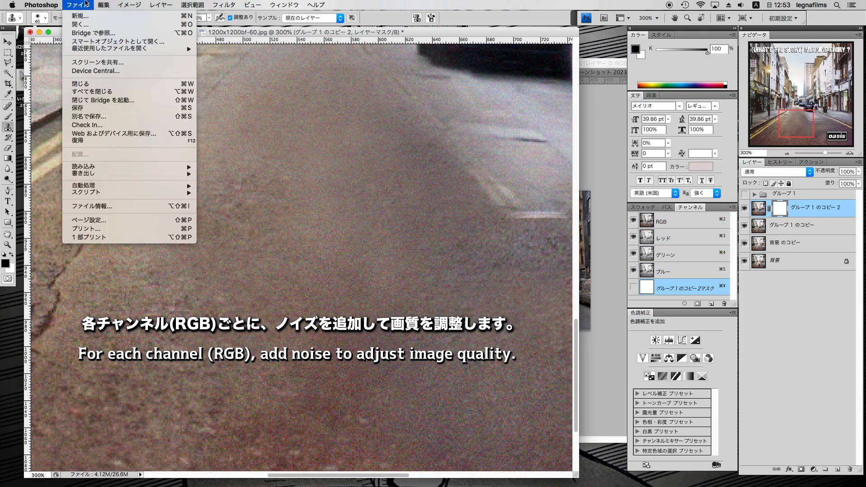
{"action": "left_click", "coordinate": [119, 133]}
{"action": "left_click", "coordinate": [355, 149]}
{"action": "key", "text": "x"}
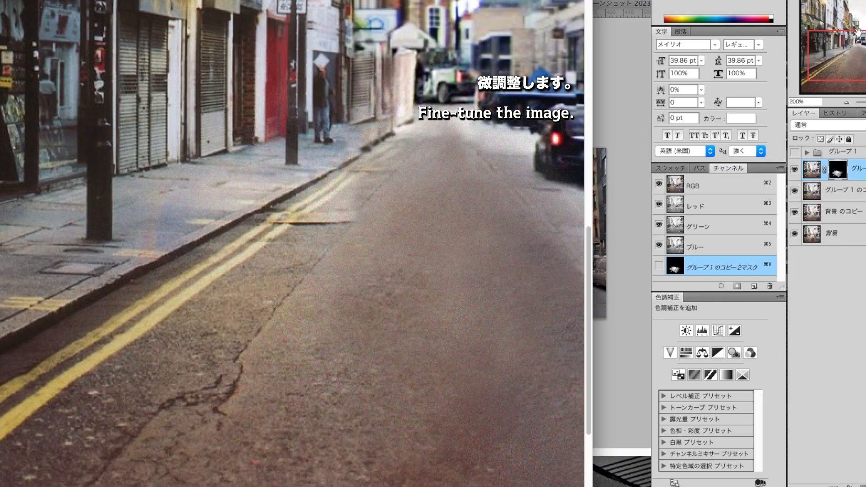
Step: Paint white on the noise layer's mask to apply the grain to the composited far end of the street and its buildings
{"action": "left_click_drag", "start_coordinate": [857, 31], "coordinate": [862, 16]}
{"action": "mouse_move", "coordinate": [414, 122]}
{"action": "left_mouse_down"}
{"action": "mouse_move", "coordinate": [451, 147]}
{"action": "mouse_move", "coordinate": [475, 199]}
{"action": "left_mouse_up"}
{"action": "mouse_move", "coordinate": [332, 67]}
{"action": "left_mouse_down"}
{"action": "mouse_move", "coordinate": [352, 181]}
{"action": "mouse_move", "coordinate": [345, 175]}
{"action": "left_mouse_up"}
{"action": "left_click_drag", "start_coordinate": [336, 136], "coordinate": [332, 154]}
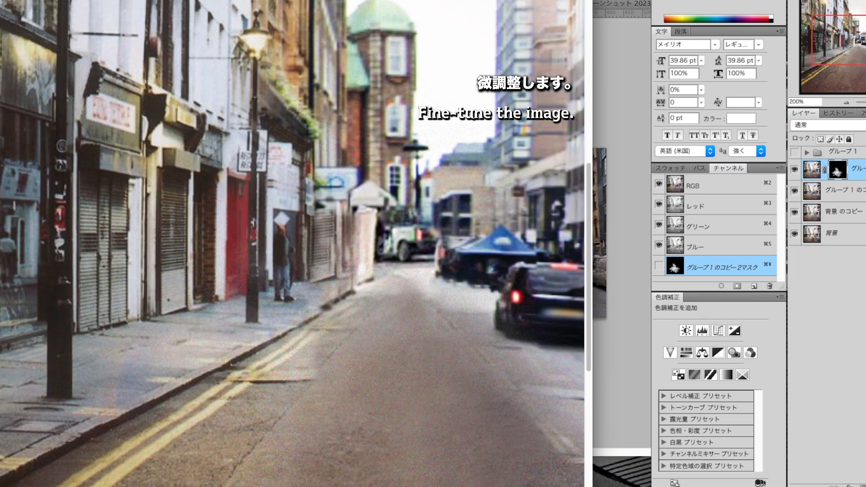
{"action": "scroll", "coordinate": [502, 223], "scroll_direction": "up", "scroll_amount": 5}
{"action": "left_click_drag", "start_coordinate": [502, 222], "coordinate": [547, 169]}
{"action": "mouse_move", "coordinate": [547, 169]}
{"action": "left_mouse_down"}
{"action": "mouse_move", "coordinate": [543, 251]}
{"action": "mouse_move", "coordinate": [544, 25]}
{"action": "left_mouse_up"}
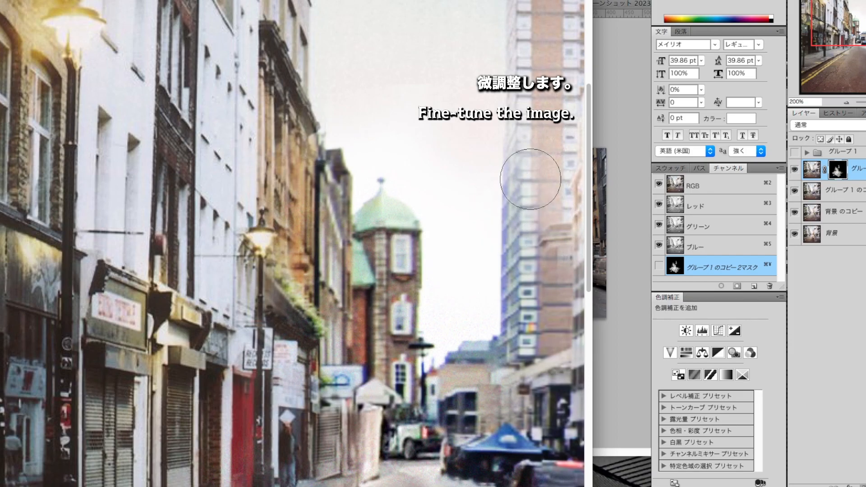
{"action": "left_click", "coordinate": [847, 103]}
{"action": "left_click", "coordinate": [847, 103]}
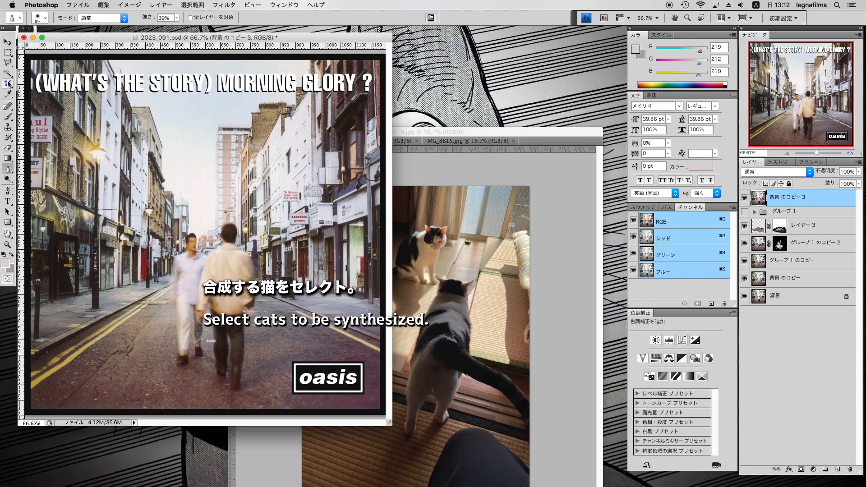
Step: Crop IMG_8815.jpg to the sitting black-and-white cat
{"action": "left_click_drag", "start_coordinate": [528, 134], "coordinate": [525, 99]}
{"action": "left_click_drag", "start_coordinate": [461, 264], "coordinate": [464, 269]}
{"action": "key", "text": "Return"}
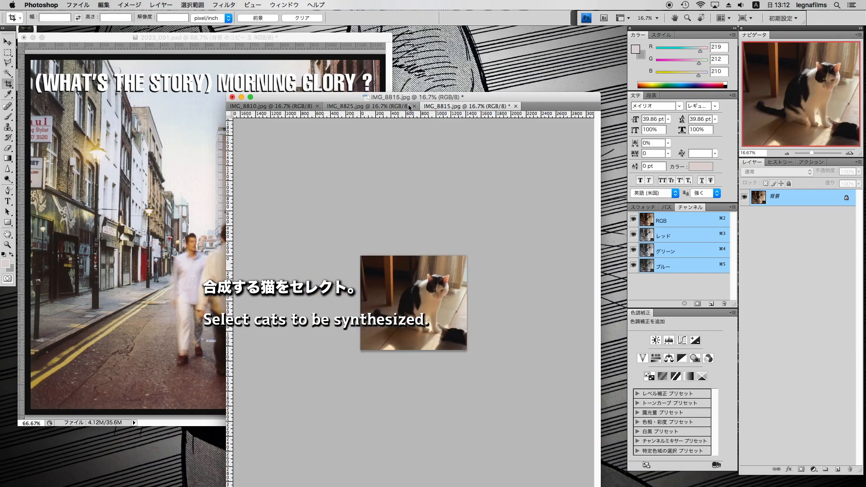
Step: Crop IMG_8825.jpg and IMG_8810.jpg to the areas around their cats
{"action": "left_click", "coordinate": [374, 106]}
{"action": "mouse_move", "coordinate": [386, 222]}
{"action": "left_mouse_down"}
{"action": "mouse_move", "coordinate": [528, 408]}
{"action": "mouse_move", "coordinate": [517, 434]}
{"action": "left_mouse_up"}
{"action": "key", "text": "Return"}
{"action": "left_click", "coordinate": [261, 107]}
{"action": "key", "text": "Return"}
Step: Bring the photo of the cat seen from behind into the album cover document and scale it down over the street
{"action": "key", "text": "v"}
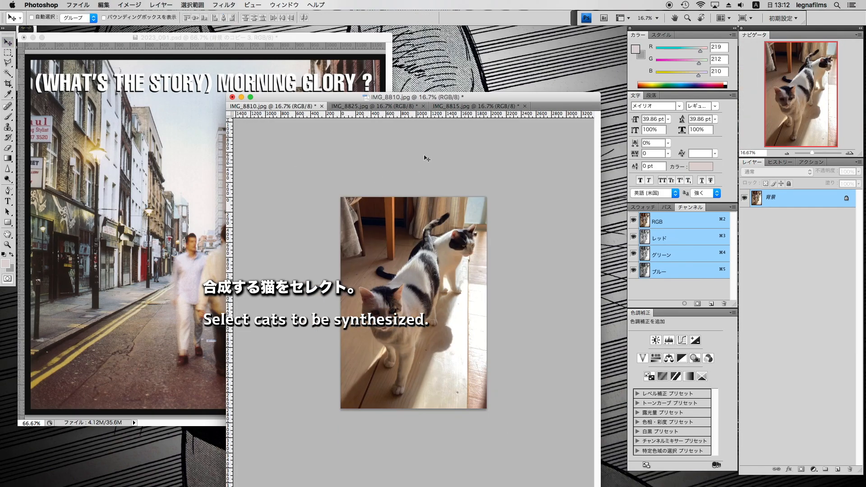
{"action": "left_click", "coordinate": [469, 106]}
{"action": "left_click", "coordinate": [384, 106]}
{"action": "left_click_drag", "start_coordinate": [389, 287], "coordinate": [333, 406]}
{"action": "key", "text": "super+t"}
{"action": "left_click_drag", "start_coordinate": [129, 91], "coordinate": [311, 330]}
{"action": "left_click_drag", "start_coordinate": [345, 372], "coordinate": [86, 159]}
Step: Scale down the pasted photo of the two cats and position it over the road beside the other cat photo
{"action": "left_click_drag", "start_coordinate": [54, 119], "coordinate": [220, 320]}
{"action": "left_click_drag", "start_coordinate": [242, 347], "coordinate": [221, 318]}
{"action": "left_click_drag", "start_coordinate": [221, 319], "coordinate": [216, 323]}
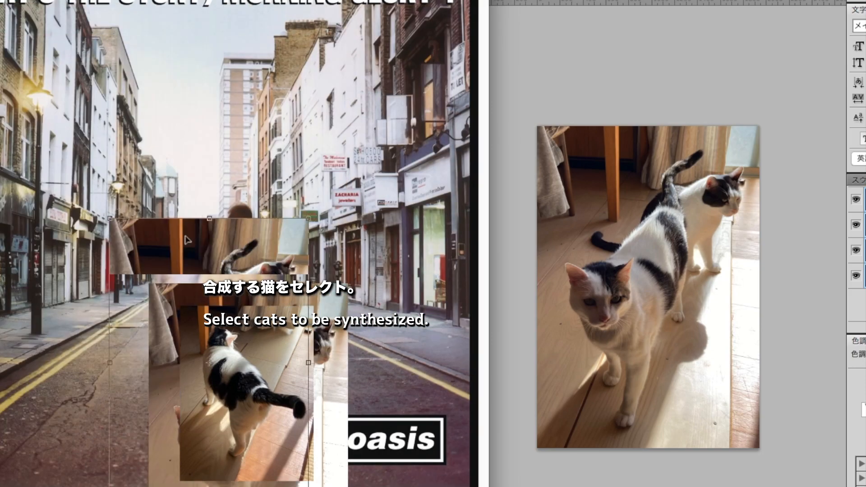
{"action": "left_click_drag", "start_coordinate": [79, 187], "coordinate": [163, 308]}
{"action": "mouse_move", "coordinate": [189, 27]}
{"action": "left_mouse_down"}
{"action": "mouse_move", "coordinate": [293, 180]}
{"action": "mouse_move", "coordinate": [316, 266]}
{"action": "mouse_move", "coordinate": [171, 442]}
{"action": "mouse_move", "coordinate": [135, 451]}
{"action": "left_mouse_up"}
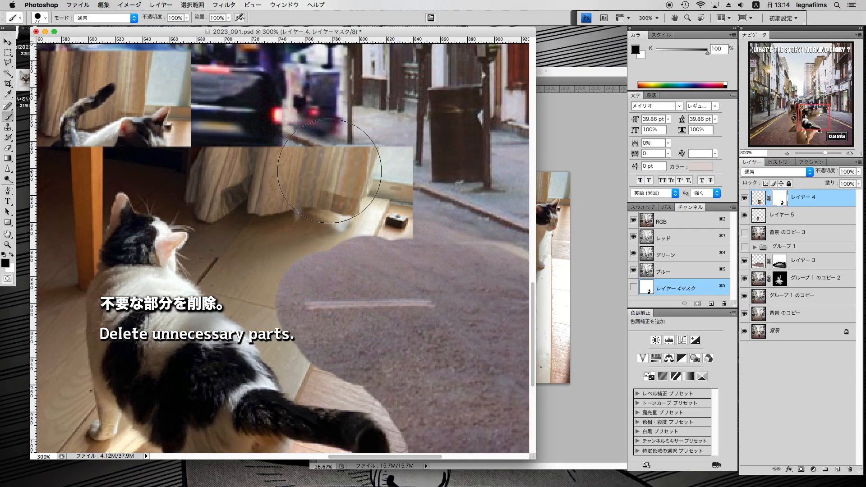
Step: Mask out the room around the cat seen from behind on レイヤー 4 and fine-tune the position of the two-cat photo
{"action": "mouse_move", "coordinate": [316, 203]}
{"action": "left_mouse_down"}
{"action": "mouse_move", "coordinate": [397, 222]}
{"action": "mouse_move", "coordinate": [158, 149]}
{"action": "mouse_move", "coordinate": [163, 198]}
{"action": "mouse_move", "coordinate": [125, 317]}
{"action": "left_mouse_up"}
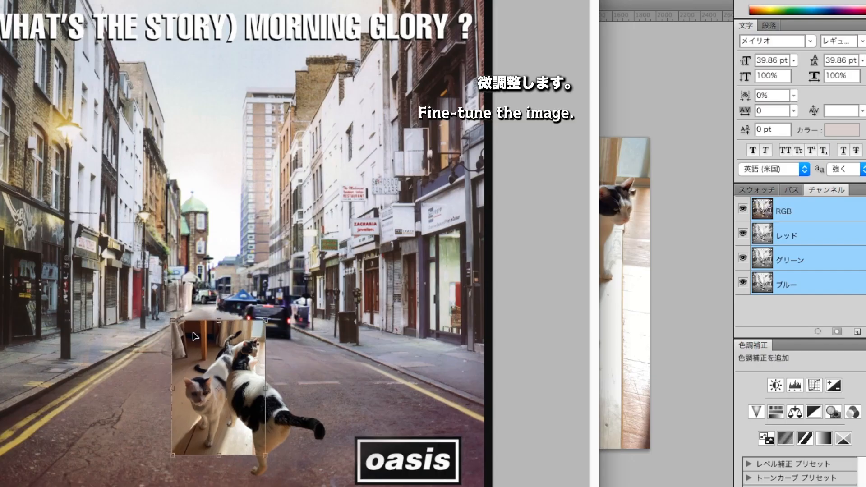
{"action": "left_click_drag", "start_coordinate": [192, 334], "coordinate": [195, 332]}
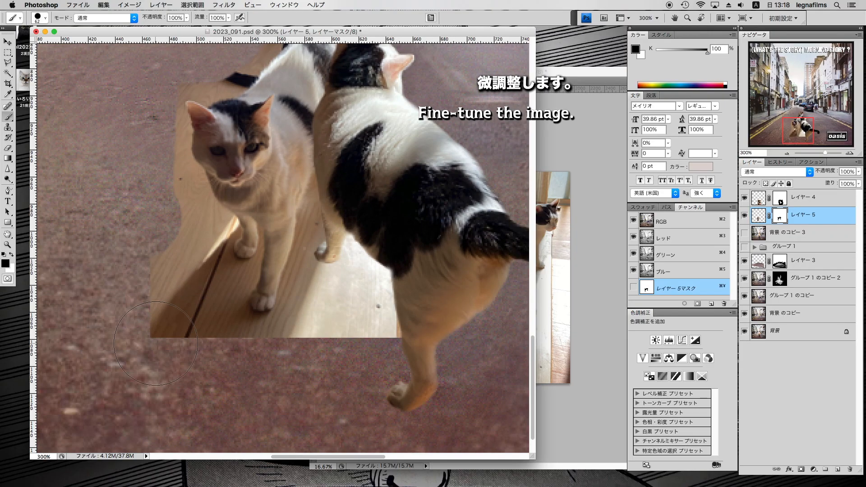
Step: Mask out the wooden floor around the front-facing cat on レイヤー 5, adjusting the brush size for its edges
{"action": "left_click_drag", "start_coordinate": [354, 227], "coordinate": [318, 332]}
{"action": "left_click_drag", "start_coordinate": [146, 181], "coordinate": [189, 284]}
{"action": "left_click", "coordinate": [235, 174], "text": "super"}
{"action": "left_click", "coordinate": [45, 18]}
{"action": "left_click_drag", "start_coordinate": [37, 44], "coordinate": [17, 44]}
{"action": "left_click_drag", "start_coordinate": [214, 186], "coordinate": [231, 242]}
{"action": "left_click_drag", "start_coordinate": [256, 293], "coordinate": [276, 315]}
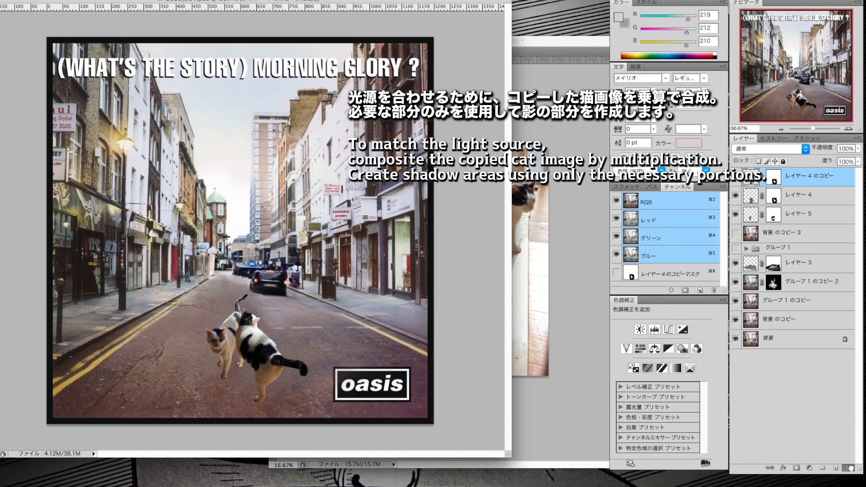
Step: Apply the mask of レイヤー 4 のコピー to its layer and set the layer's blend mode to Multiply (乗算)
{"action": "left_click", "coordinate": [849, 468]}
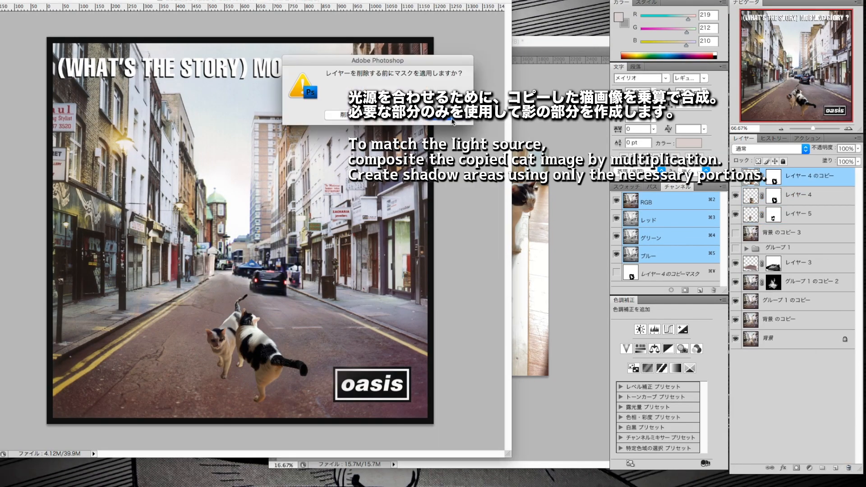
{"action": "left_click", "coordinate": [453, 121]}
{"action": "left_click", "coordinate": [766, 148]}
{"action": "left_click", "coordinate": [743, 181]}
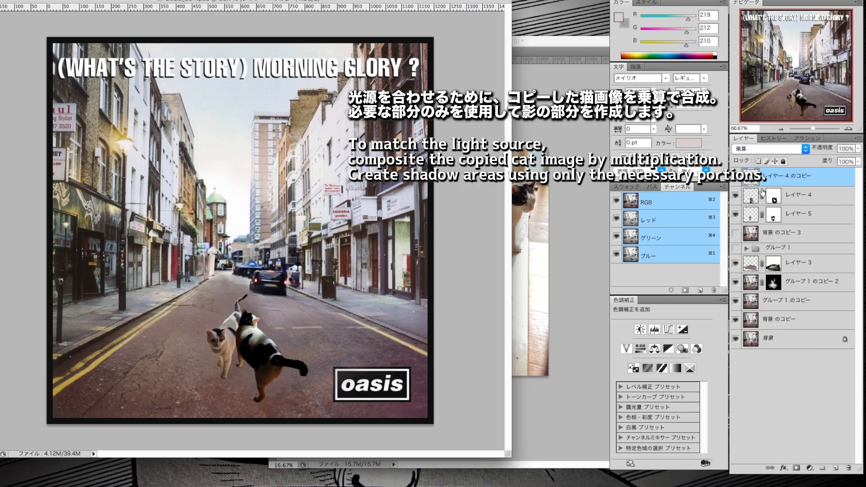
Step: Add a new layer mask to レイヤー 4 のコピー and fill it with black
{"action": "left_click", "coordinate": [796, 468]}
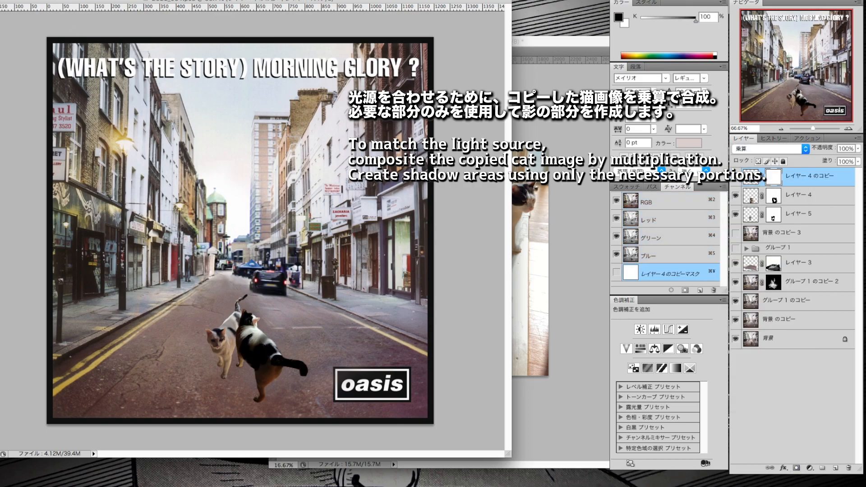
{"action": "left_click", "coordinate": [47, 0]}
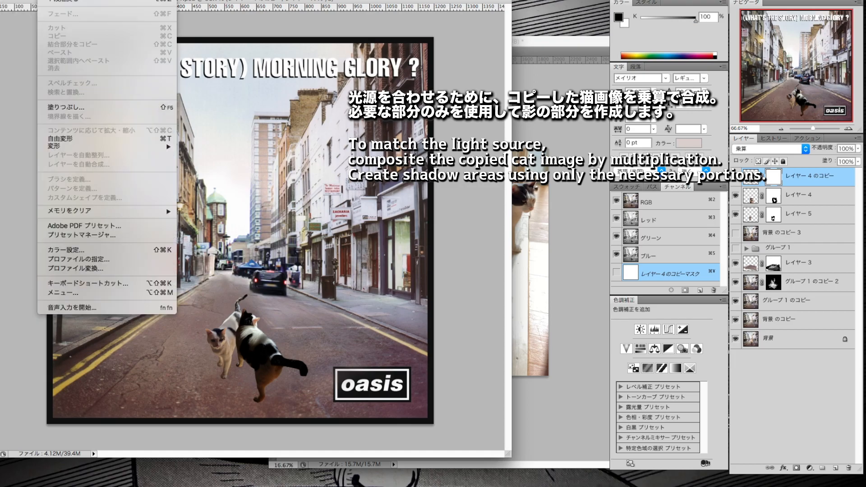
{"action": "left_click", "coordinate": [65, 108]}
{"action": "left_click", "coordinate": [461, 217]}
Step: Paint white on the mask of レイヤー 4 のコピー to bring in shading on the cat seen from behind
{"action": "left_click", "coordinate": [849, 128]}
{"action": "left_click", "coordinate": [849, 128]}
{"action": "left_click", "coordinate": [848, 129]}
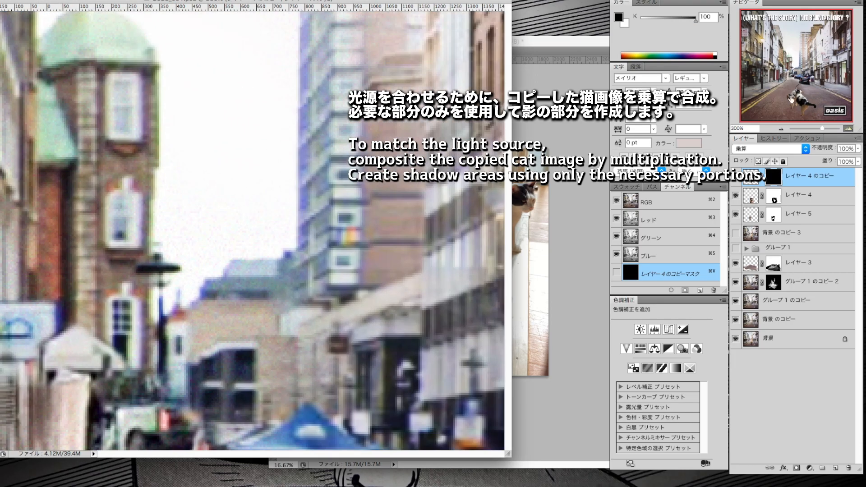
{"action": "left_click", "coordinate": [796, 99]}
{"action": "left_click", "coordinate": [1, 0]}
{"action": "left_click_drag", "start_coordinate": [41, 48], "coordinate": [0, 47]}
{"action": "key", "text": "x"}
{"action": "mouse_move", "coordinate": [214, 142]}
{"action": "left_mouse_down"}
{"action": "mouse_move", "coordinate": [197, 123]}
{"action": "mouse_move", "coordinate": [154, 154]}
{"action": "mouse_move", "coordinate": [208, 131]}
{"action": "mouse_move", "coordinate": [196, 138]}
{"action": "mouse_move", "coordinate": [220, 162]}
{"action": "mouse_move", "coordinate": [205, 207]}
{"action": "mouse_move", "coordinate": [245, 157]}
{"action": "mouse_move", "coordinate": [269, 144]}
{"action": "mouse_move", "coordinate": [319, 177]}
{"action": "mouse_move", "coordinate": [350, 225]}
{"action": "left_mouse_up"}
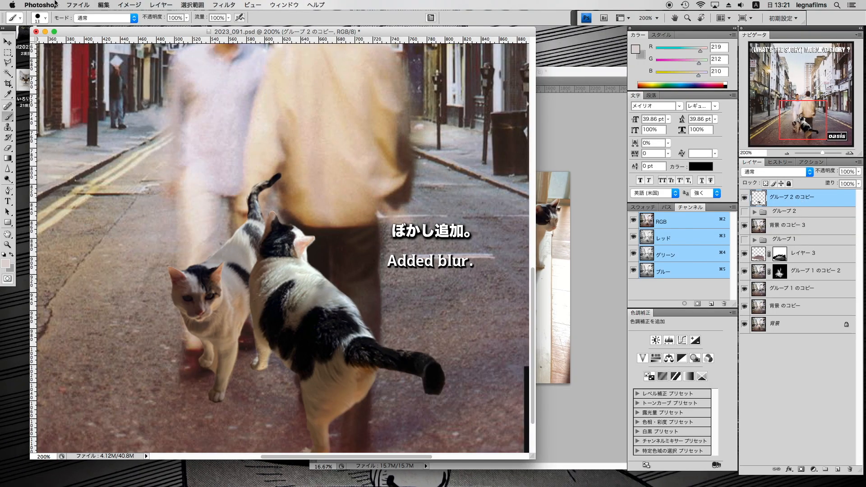
Step: Apply a Gaussian Blur to the merged cat layer グループ 2 のコピー
{"action": "left_click", "coordinate": [55, 3]}
{"action": "mouse_move", "coordinate": [224, 5]}
{"action": "mouse_move", "coordinate": [252, 125]}
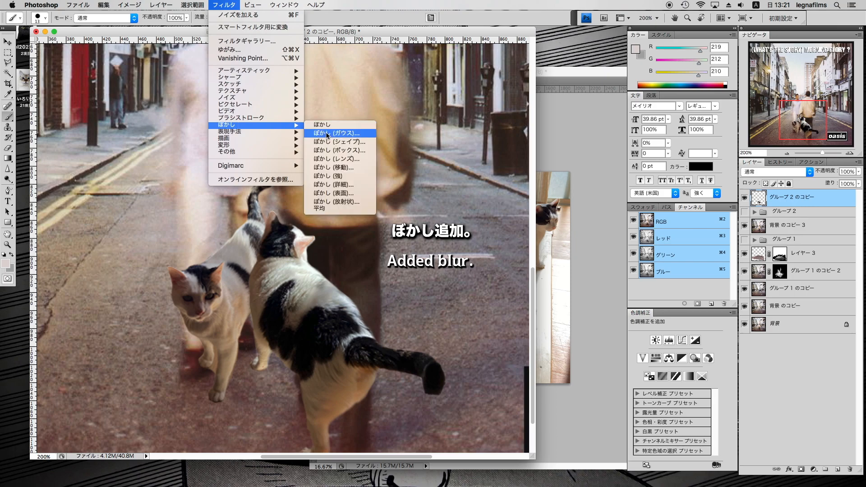
{"action": "left_click", "coordinate": [328, 134]}
{"action": "left_click_drag", "start_coordinate": [560, 455], "coordinate": [557, 453]}
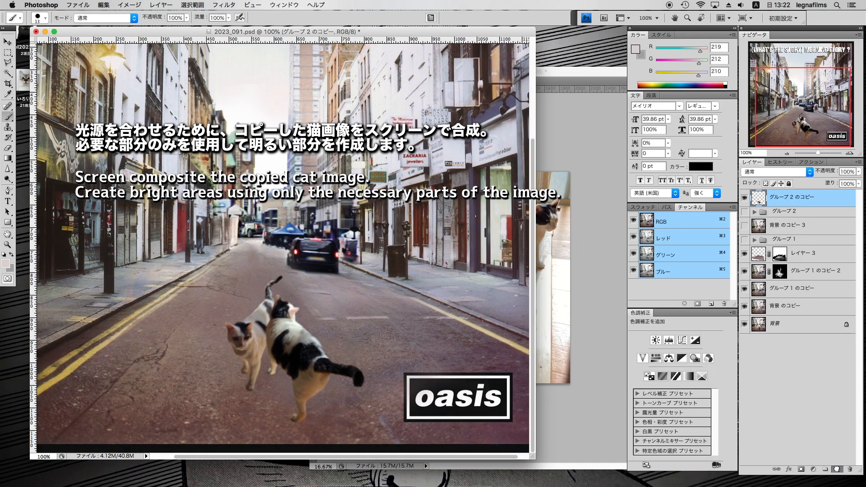
Step: Set グループ 2 のコピー 2, a duplicate of the blurred cats, to Screen (スクリーン) and give it a black-filled layer mask
{"action": "left_click", "coordinate": [776, 171]}
{"action": "left_click", "coordinate": [764, 250]}
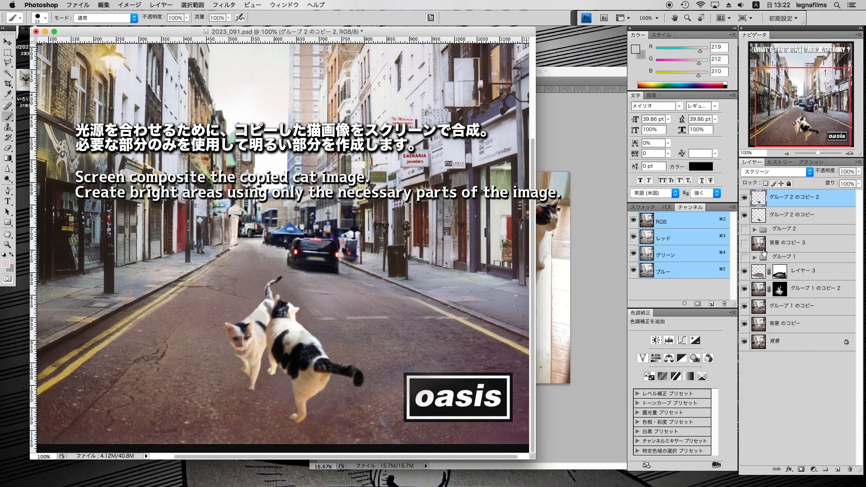
{"action": "left_click", "coordinate": [801, 469]}
{"action": "left_click", "coordinate": [103, 5]}
{"action": "left_click", "coordinate": [161, 131]}
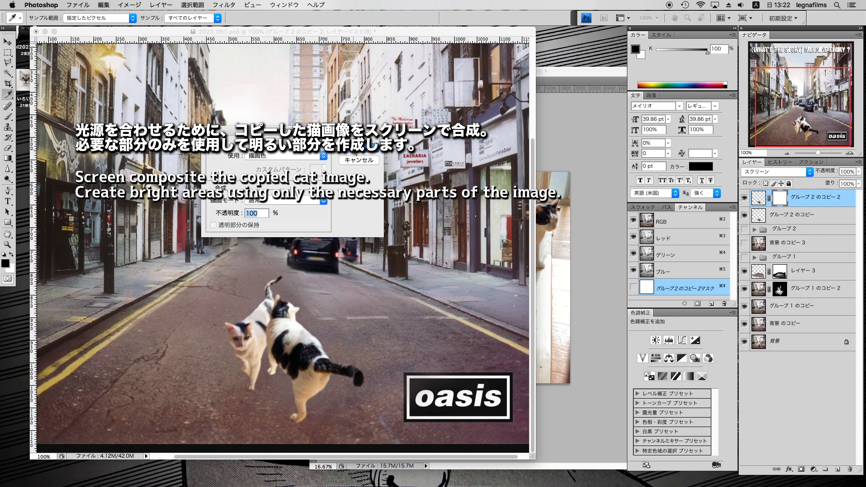
{"action": "key", "text": "Return"}
Step: Adjust the brush and paint white on the Screen layer's mask to brighten parts of the two cats
{"action": "left_click", "coordinate": [40, 18]}
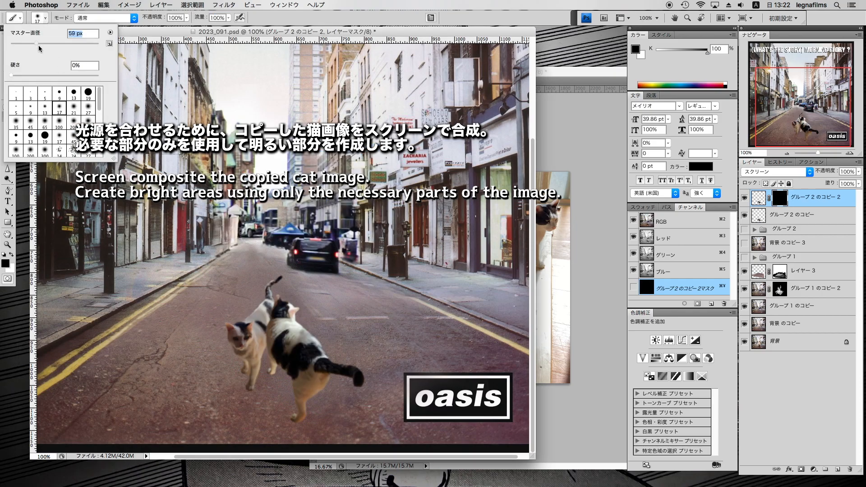
{"action": "mouse_move", "coordinate": [229, 18]}
{"action": "left_mouse_down"}
{"action": "mouse_move", "coordinate": [188, 27]}
{"action": "mouse_move", "coordinate": [234, 28]}
{"action": "left_mouse_up"}
{"action": "key", "text": "x"}
{"action": "mouse_move", "coordinate": [263, 299]}
{"action": "left_mouse_down"}
{"action": "mouse_move", "coordinate": [232, 318]}
{"action": "mouse_move", "coordinate": [275, 330]}
{"action": "mouse_move", "coordinate": [288, 295]}
{"action": "mouse_move", "coordinate": [295, 359]}
{"action": "left_mouse_up"}
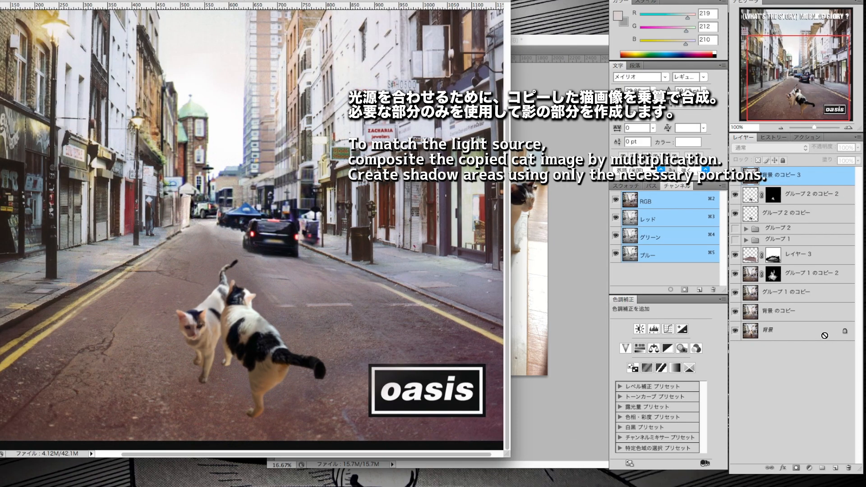
Step: Duplicate グループ 2 のコピー again and set the duplicate's blend mode to Multiply (乗算)
{"action": "left_click_drag", "start_coordinate": [824, 336], "coordinate": [834, 468]}
{"action": "left_click", "coordinate": [766, 148]}
{"action": "left_click", "coordinate": [758, 182]}
{"action": "left_click", "coordinate": [135, 0]}
{"action": "left_click", "coordinate": [169, 0]}
Step: Add a layer mask to グループ 2 のコピー 3 and fill it with black
{"action": "left_click", "coordinate": [796, 468]}
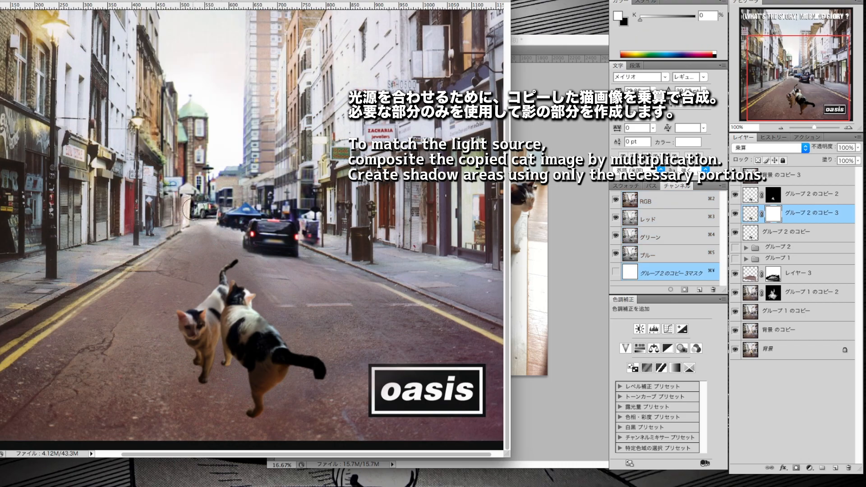
{"action": "key", "text": "x"}
{"action": "left_click", "coordinate": [44, 0]}
{"action": "left_click", "coordinate": [66, 107]}
{"action": "key", "text": "Return"}
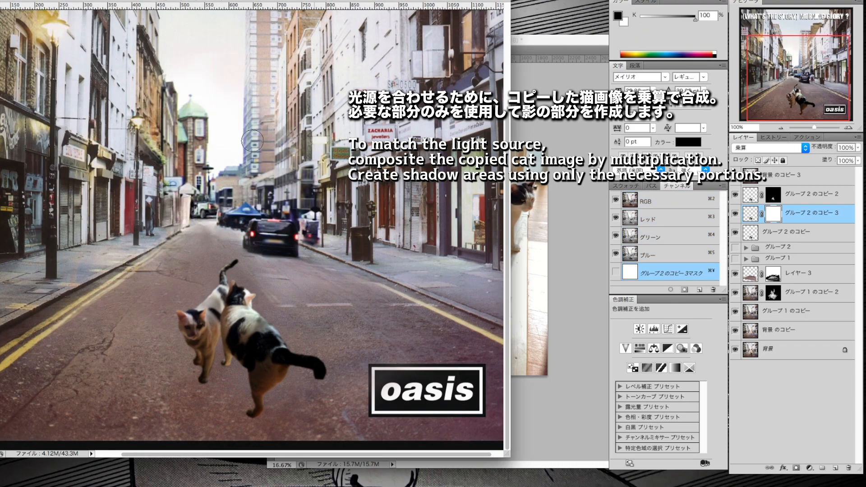
Step: Paint white on the mask of グループ 2 のコピー 3 to shade the cats' legs, haunches and bodies
{"action": "key", "text": "x"}
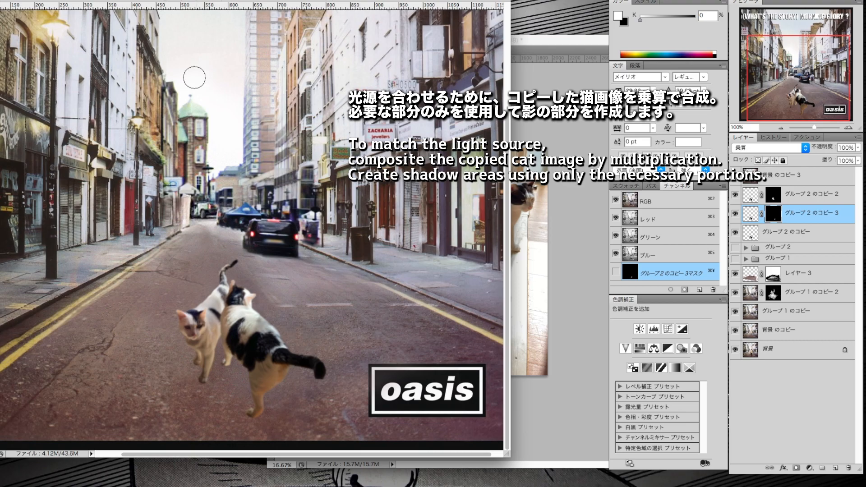
{"action": "left_click_drag", "start_coordinate": [287, 378], "coordinate": [271, 406]}
{"action": "left_click_drag", "start_coordinate": [214, 343], "coordinate": [202, 364]}
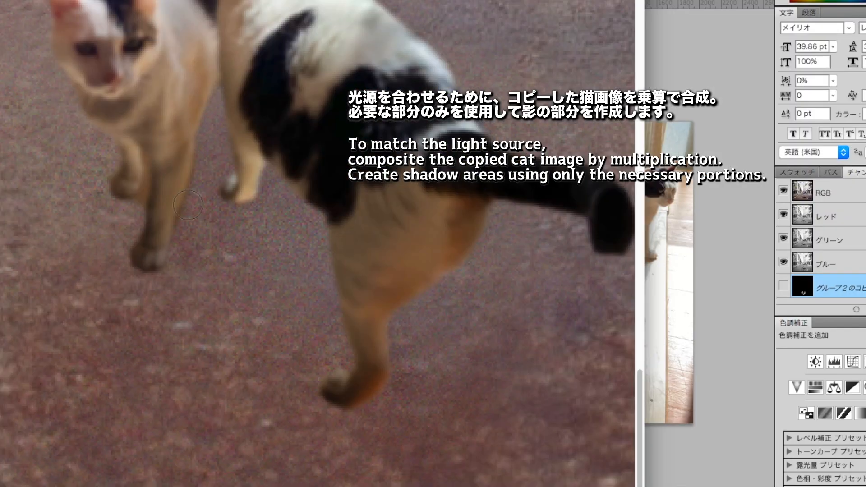
{"action": "left_click_drag", "start_coordinate": [258, 155], "coordinate": [263, 166]}
{"action": "left_click_drag", "start_coordinate": [391, 354], "coordinate": [392, 325]}
{"action": "left_click_drag", "start_coordinate": [442, 222], "coordinate": [413, 260]}
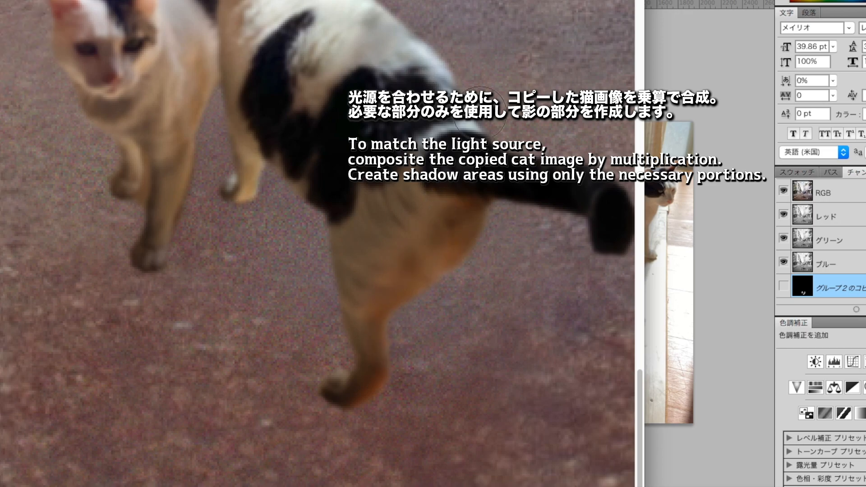
{"action": "left_click_drag", "start_coordinate": [466, 223], "coordinate": [391, 293]}
{"action": "mouse_move", "coordinate": [211, 33]}
{"action": "left_mouse_down"}
{"action": "mouse_move", "coordinate": [225, 75]}
{"action": "mouse_move", "coordinate": [155, 127]}
{"action": "left_mouse_up"}
{"action": "left_click_drag", "start_coordinate": [170, 211], "coordinate": [200, 180]}
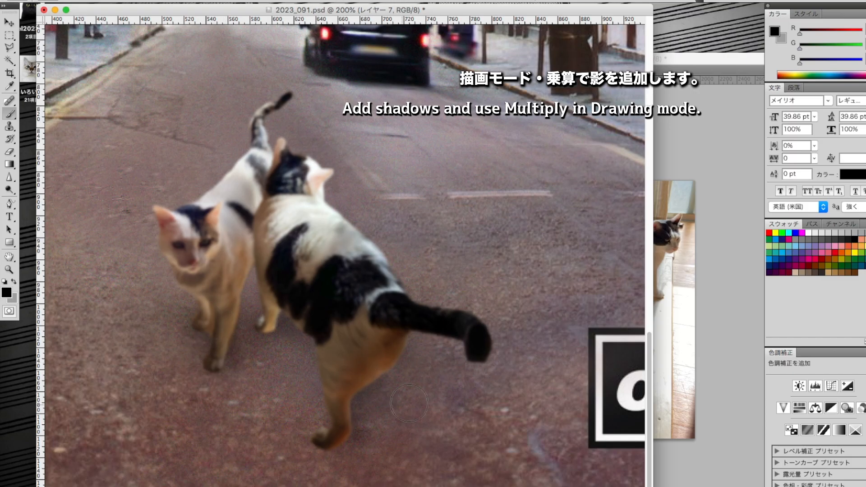
Step: Create a new layer and paint a soft black shadow on the road beneath the two cats
{"action": "key", "text": "super+minus"}
{"action": "key", "text": "super+minus"}
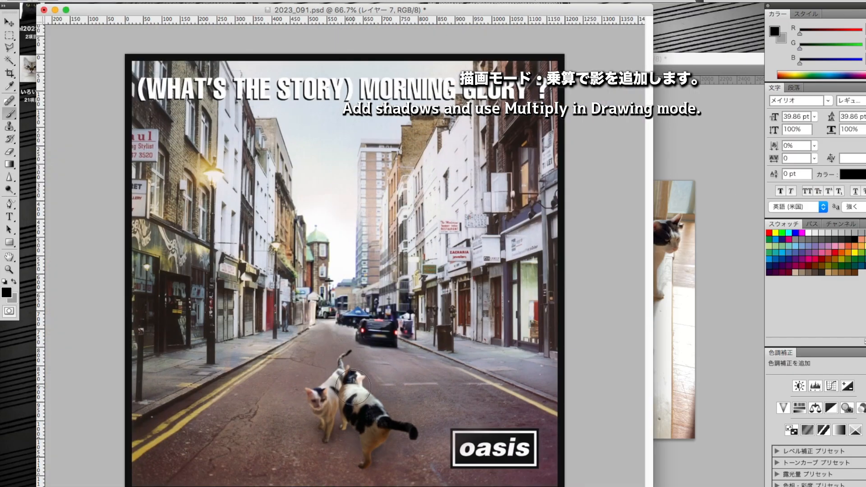
{"action": "left_click", "coordinate": [54, 1]}
{"action": "key", "text": "Return"}
{"action": "mouse_move", "coordinate": [349, 439]}
{"action": "left_mouse_down"}
{"action": "mouse_move", "coordinate": [315, 439]}
{"action": "mouse_move", "coordinate": [347, 415]}
{"action": "left_mouse_up"}
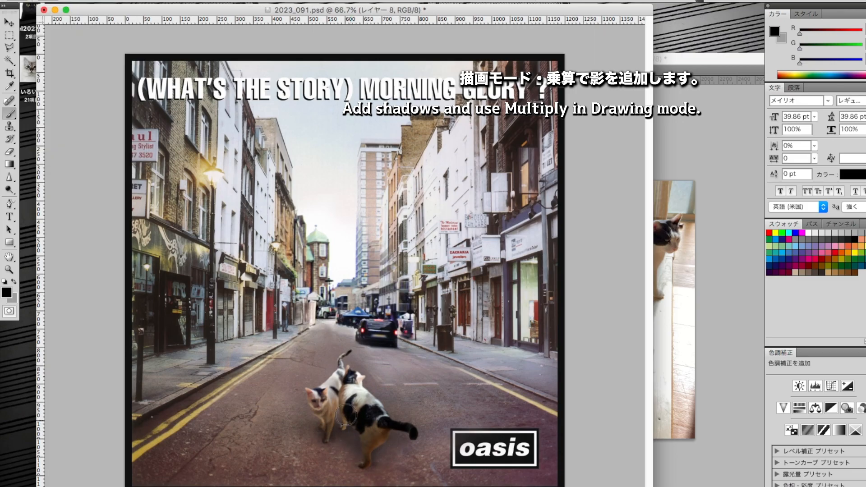
Step: Refine the shadows around the cats' legs on レイヤー 8 with the brush set to 30, and swap the painting colours
{"action": "key", "text": "super+plus"}
{"action": "key", "text": "super+plus"}
{"action": "key", "text": "super+plus"}
{"action": "left_click_drag", "start_coordinate": [548, 256], "coordinate": [393, 256]}
{"action": "key", "text": "Return"}
{"action": "type", "text": "30"}
{"action": "key", "text": "Return"}
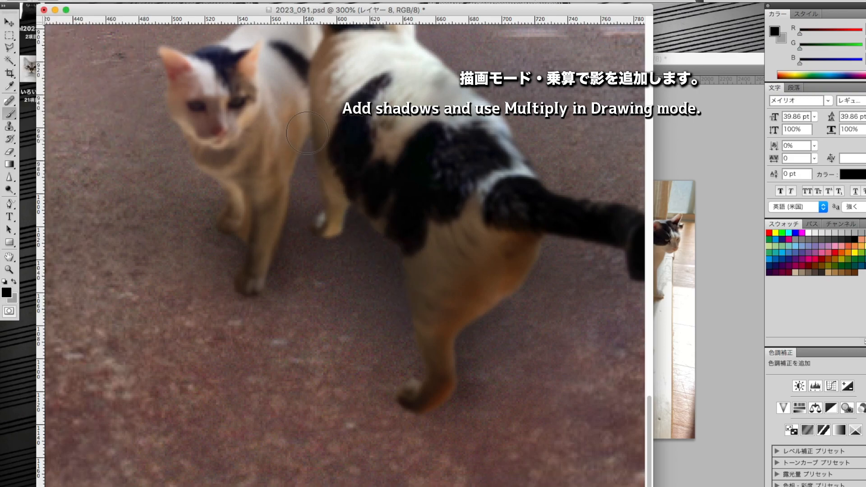
{"action": "key", "text": "Return"}
{"action": "key", "text": "Return"}
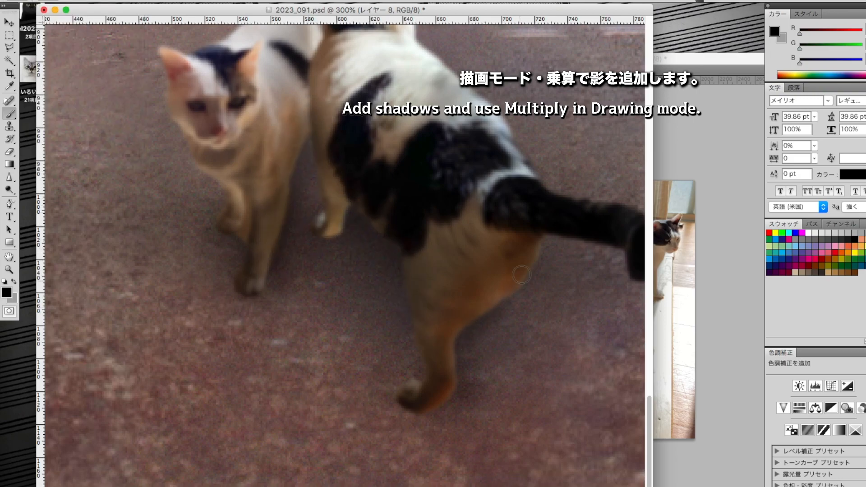
{"action": "left_click", "coordinate": [13, 281]}
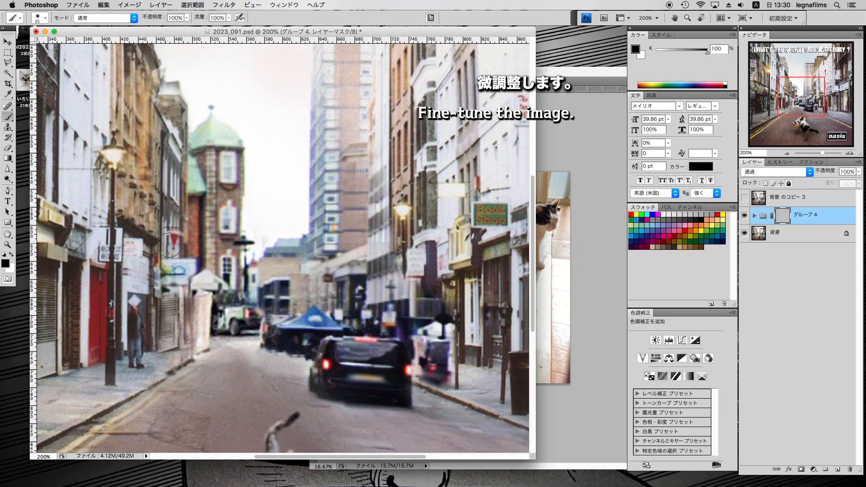
Step: Paint black on the mask of グループ 4 over the left-hand building facades and signs, comparing with the group hidden
{"action": "left_click_drag", "start_coordinate": [169, 245], "coordinate": [149, 212]}
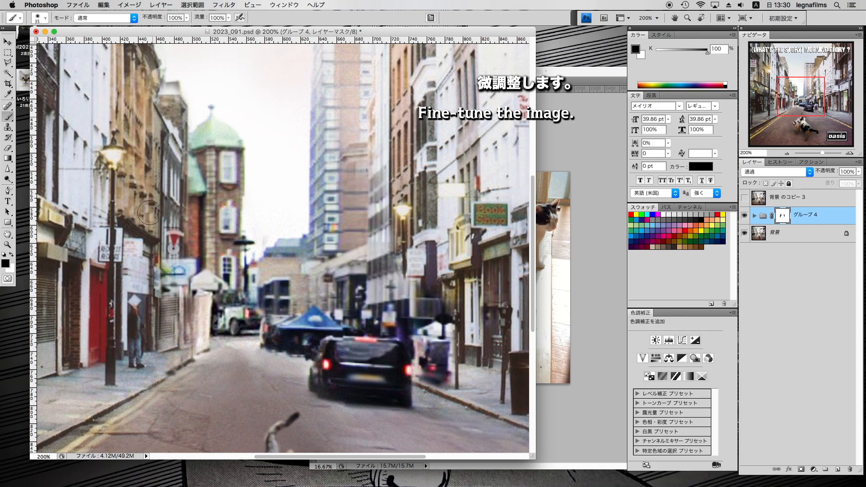
{"action": "left_click_drag", "start_coordinate": [134, 110], "coordinate": [157, 96]}
{"action": "left_click", "coordinate": [745, 215]}
{"action": "left_click", "coordinate": [744, 215]}
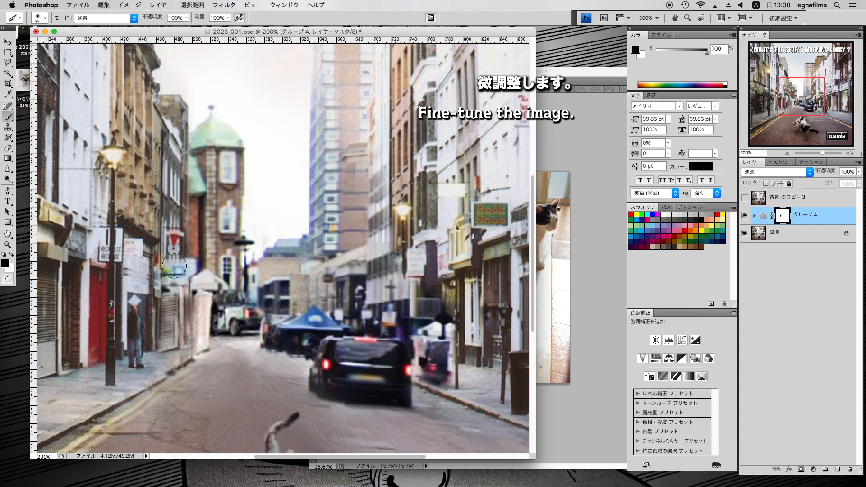
{"action": "left_click_drag", "start_coordinate": [174, 266], "coordinate": [171, 268]}
{"action": "left_click", "coordinate": [744, 217]}
{"action": "left_click", "coordinate": [744, 217]}
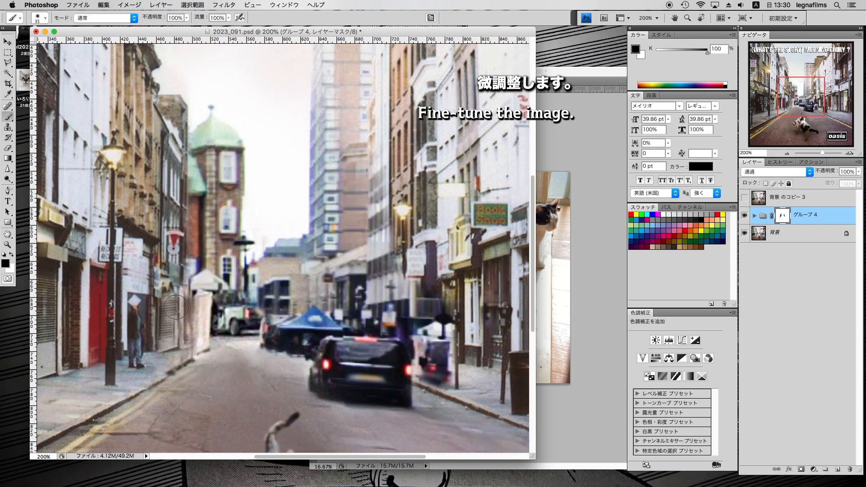
Step: Extend the black painting on the mask of グループ 4 over the wall beside the standing man and the left pavement
{"action": "left_click_drag", "start_coordinate": [168, 300], "coordinate": [168, 330]}
{"action": "left_click_drag", "start_coordinate": [773, 116], "coordinate": [785, 114]}
{"action": "left_click", "coordinate": [744, 215]}
{"action": "left_click", "coordinate": [744, 216]}
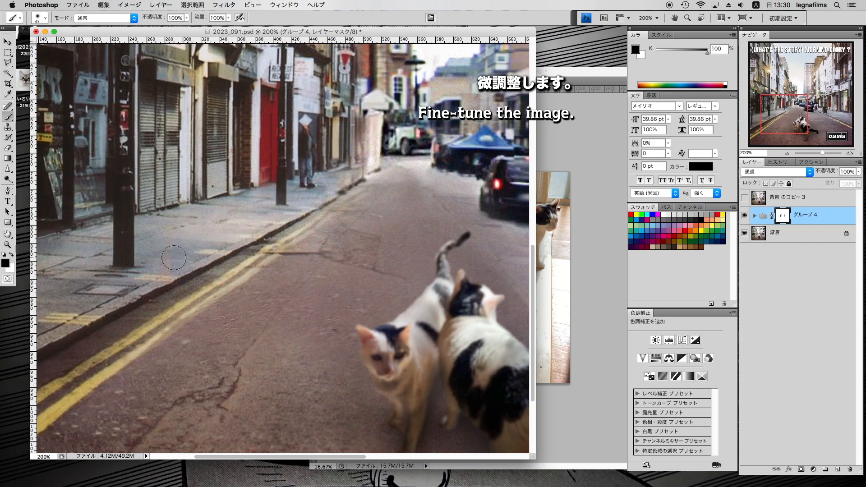
{"action": "left_click", "coordinate": [745, 216]}
{"action": "left_click", "coordinate": [744, 216]}
{"action": "left_click_drag", "start_coordinate": [206, 265], "coordinate": [153, 332]}
{"action": "left_click", "coordinate": [744, 217]}
Step: Paint black on the mask of グループ 4 along the right-hand shopfronts and pavement, checking against the original cover
{"action": "left_click_drag", "start_coordinate": [770, 90], "coordinate": [823, 96]}
{"action": "left_click", "coordinate": [744, 216]}
{"action": "left_click", "coordinate": [744, 216]}
{"action": "left_click_drag", "start_coordinate": [270, 283], "coordinate": [279, 318]}
{"action": "left_click", "coordinate": [744, 217]}
{"action": "left_click", "coordinate": [744, 217]}
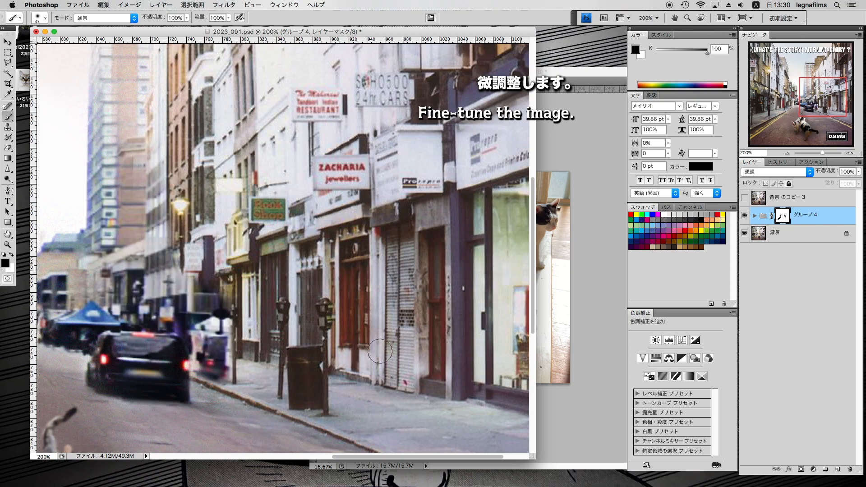
{"action": "left_click", "coordinate": [851, 122]}
{"action": "left_click", "coordinate": [744, 217]}
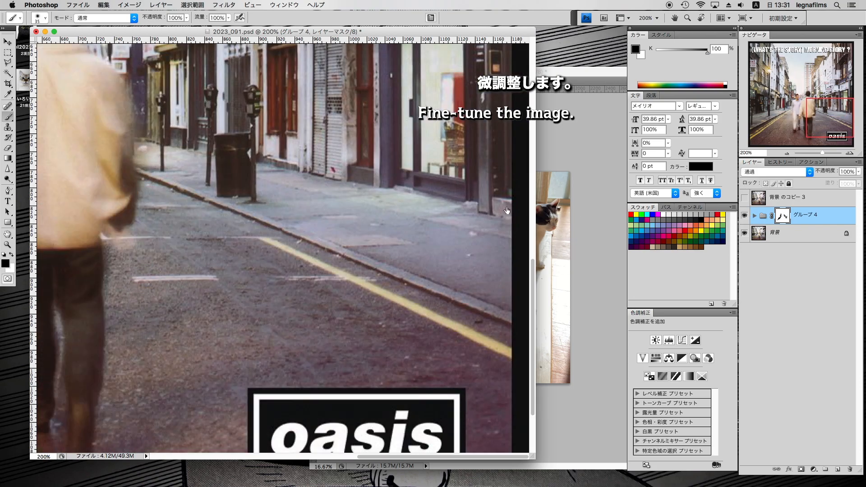
{"action": "left_click", "coordinate": [745, 216]}
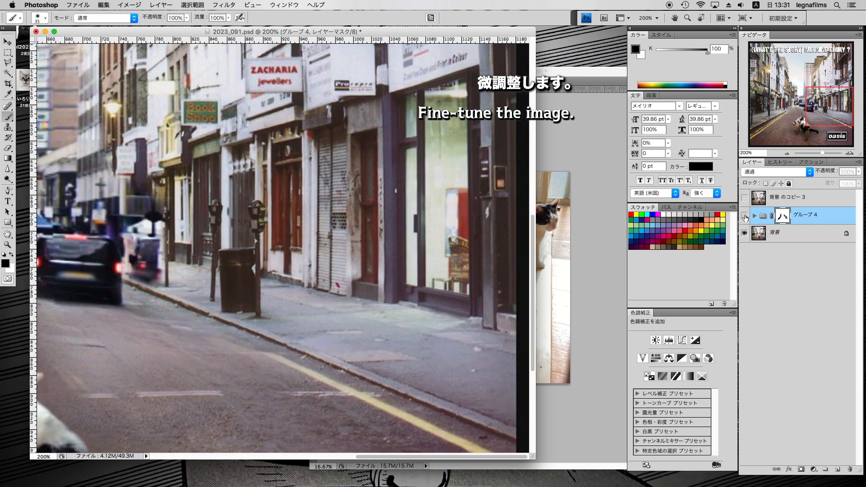
Step: Add a Curves adjustment layer that lowers the blue channel and raises the RGB midtones to output 135 at input 107
{"action": "left_click", "coordinate": [814, 469]}
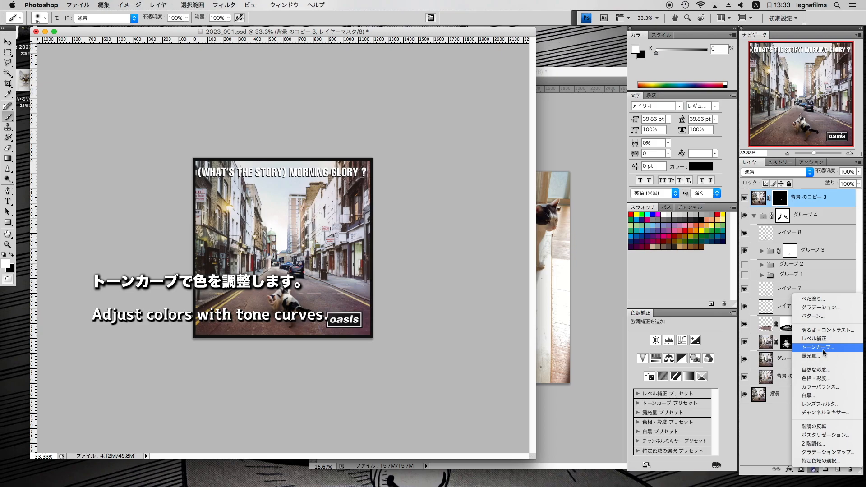
{"action": "left_click", "coordinate": [823, 350]}
{"action": "left_click", "coordinate": [666, 340]}
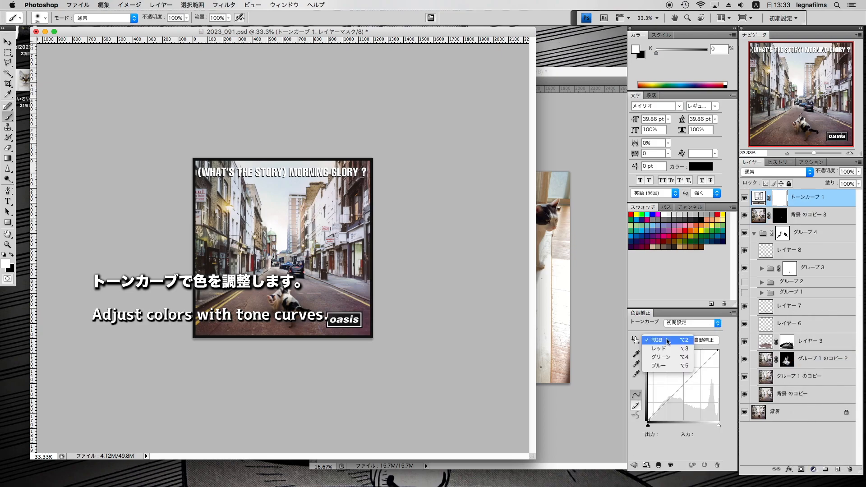
{"action": "left_click", "coordinate": [664, 368]}
{"action": "left_click_drag", "start_coordinate": [681, 385], "coordinate": [678, 383]}
{"action": "left_click", "coordinate": [675, 341]}
{"action": "left_click", "coordinate": [663, 316]}
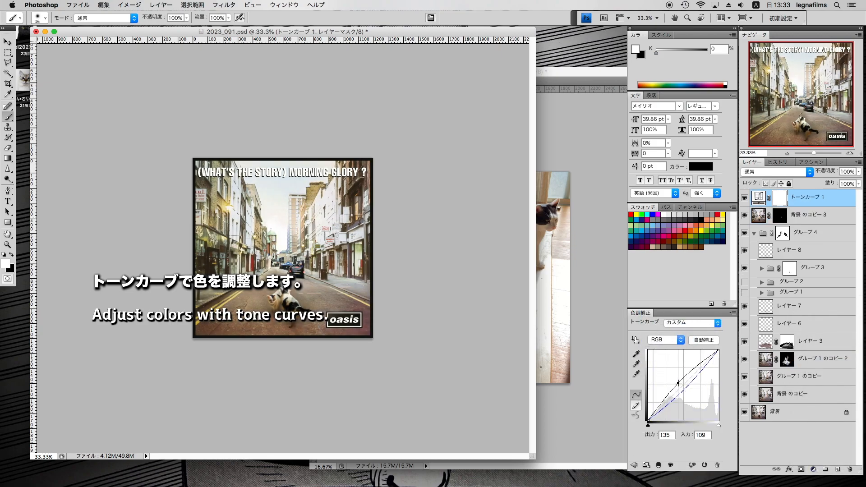
Step: Fill the mask of トーンカーブ 1 with black
{"action": "left_click", "coordinate": [11, 256]}
{"action": "left_click", "coordinate": [103, 5]}
{"action": "left_click", "coordinate": [122, 133]}
{"action": "key", "text": "Return"}
Step: Paint white on the mask of トーンカーブ 1 along the bluish side of the high-rise tower with a 32 px brush
{"action": "left_click", "coordinate": [849, 154]}
{"action": "left_click", "coordinate": [849, 154]}
{"action": "left_click", "coordinate": [849, 154]}
{"action": "left_click", "coordinate": [849, 154]}
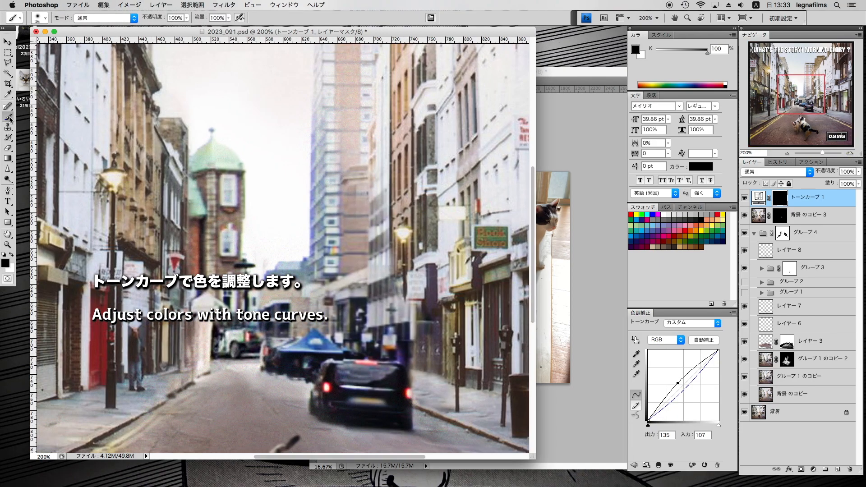
{"action": "left_click", "coordinate": [11, 255]}
{"action": "left_click", "coordinate": [40, 18]}
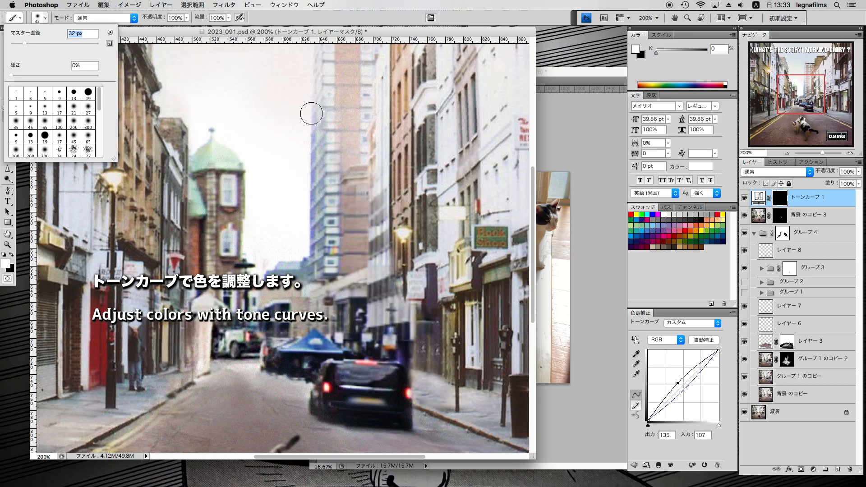
{"action": "left_click_drag", "start_coordinate": [311, 113], "coordinate": [318, 268]}
{"action": "left_click_drag", "start_coordinate": [320, 148], "coordinate": [316, 255]}
{"action": "left_click_drag", "start_coordinate": [331, 186], "coordinate": [329, 270]}
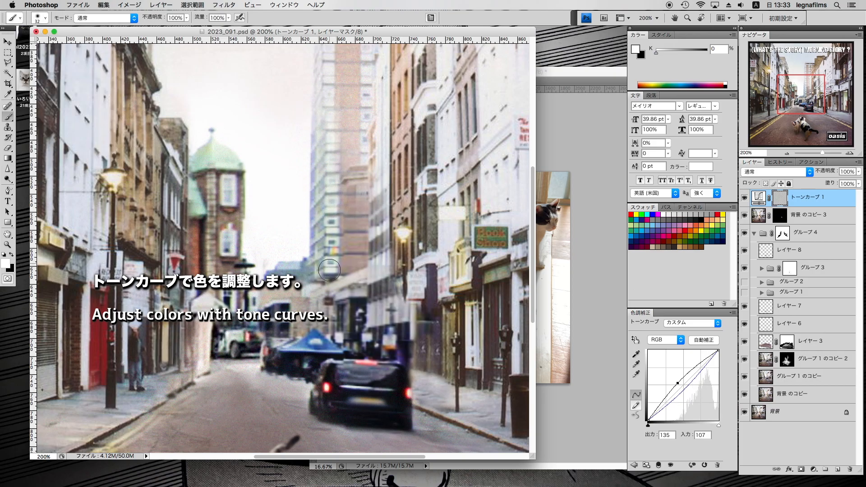
Step: Add a second Curves adjustment layer with a strongly bent, falling curve that exaggerates tones for checking leftover traces
{"action": "key", "text": "super+minus"}
{"action": "key", "text": "super+minus"}
{"action": "left_click_drag", "start_coordinate": [663, 384], "coordinate": [661, 375]}
{"action": "left_click_drag", "start_coordinate": [697, 357], "coordinate": [699, 411]}
Step: Target the mask of グループ 4 at the sky above the domed tower, with a black brush at 27% flow
{"action": "left_click", "coordinate": [850, 154]}
{"action": "left_click", "coordinate": [850, 153]}
{"action": "left_click", "coordinate": [850, 153]}
{"action": "left_click_drag", "start_coordinate": [797, 95], "coordinate": [796, 81]}
{"action": "left_click", "coordinate": [782, 250]}
{"action": "key", "text": "b"}
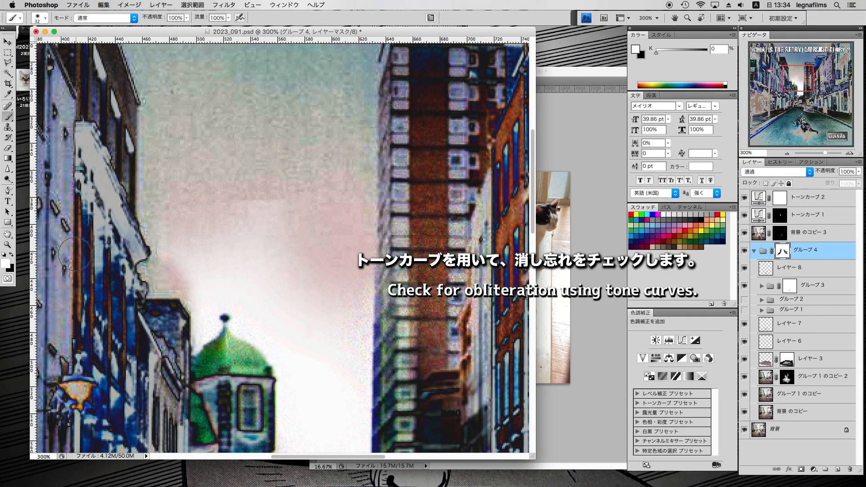
{"action": "key", "text": "x"}
{"action": "left_click", "coordinate": [228, 18]}
{"action": "left_click_drag", "start_coordinate": [223, 29], "coordinate": [195, 28]}
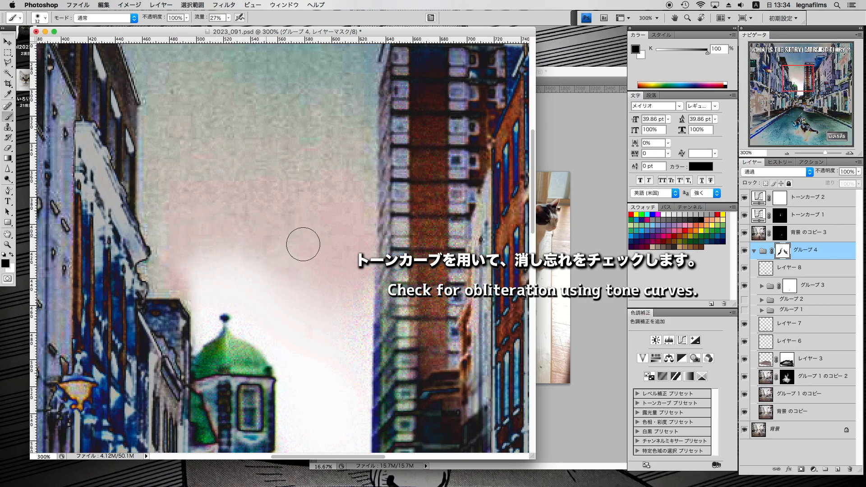
Step: Compare the lower-right street area with グループ 4 hidden, and paint black on its mask over the oasis logo
{"action": "left_click", "coordinate": [787, 153]}
{"action": "left_click", "coordinate": [787, 153]}
{"action": "left_click_drag", "start_coordinate": [802, 96], "coordinate": [837, 156]}
{"action": "left_click", "coordinate": [850, 153]}
{"action": "left_click", "coordinate": [744, 251]}
{"action": "left_click", "coordinate": [745, 250]}
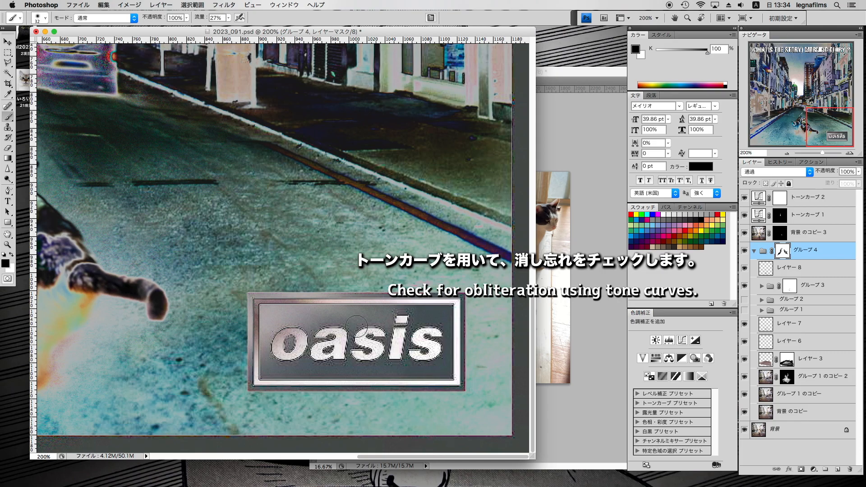
{"action": "mouse_move", "coordinate": [356, 326]}
{"action": "left_mouse_down"}
{"action": "mouse_move", "coordinate": [351, 300]}
{"action": "mouse_move", "coordinate": [296, 308]}
{"action": "left_mouse_up"}
Step: Enlarge the brush and raise its flow for retouching the mask of グループ 4
{"action": "left_click", "coordinate": [45, 18]}
{"action": "left_click_drag", "start_coordinate": [29, 44], "coordinate": [37, 44]}
{"action": "left_click", "coordinate": [228, 18]}
{"action": "left_click_drag", "start_coordinate": [230, 27], "coordinate": [239, 27]}
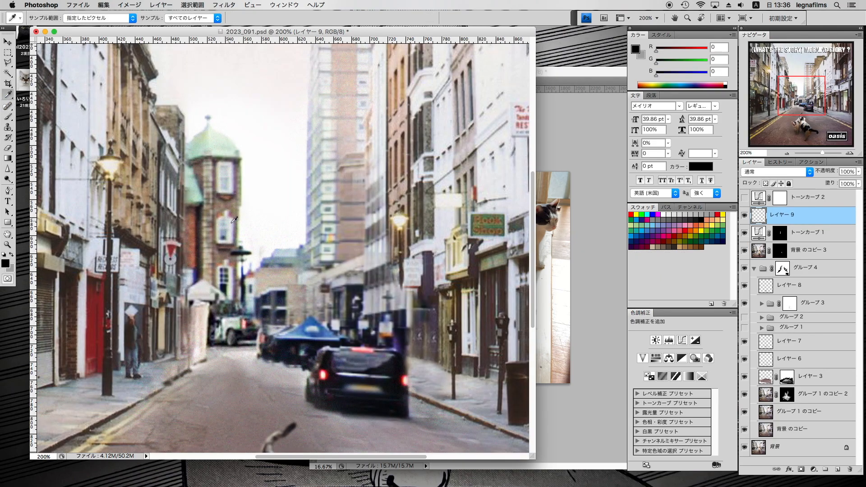
Step: Sample the near-white colour beside the domed tower's window for painting on レイヤー 9, and open the brush size settings
{"action": "left_click", "coordinate": [227, 212]}
{"action": "key", "text": "b"}
{"action": "left_click", "coordinate": [39, 18]}
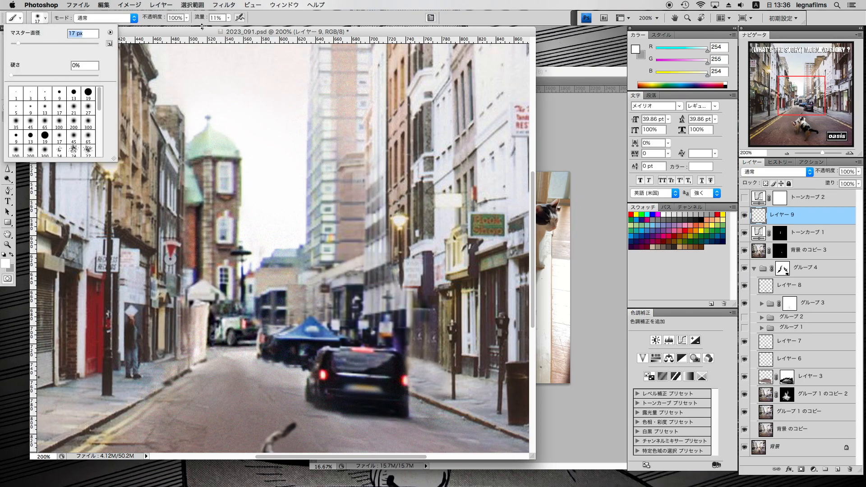